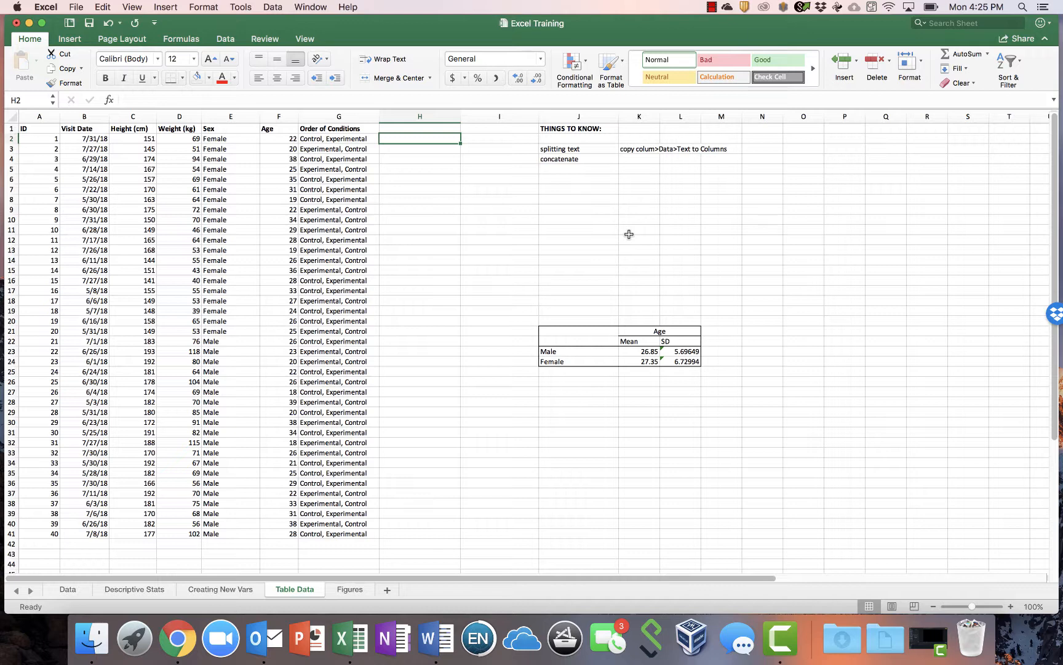
Review the splitting text and concatenate notes and the comma-separated entries in the Order of Conditions column.
{"action": "left_click", "coordinate": [579, 150]}
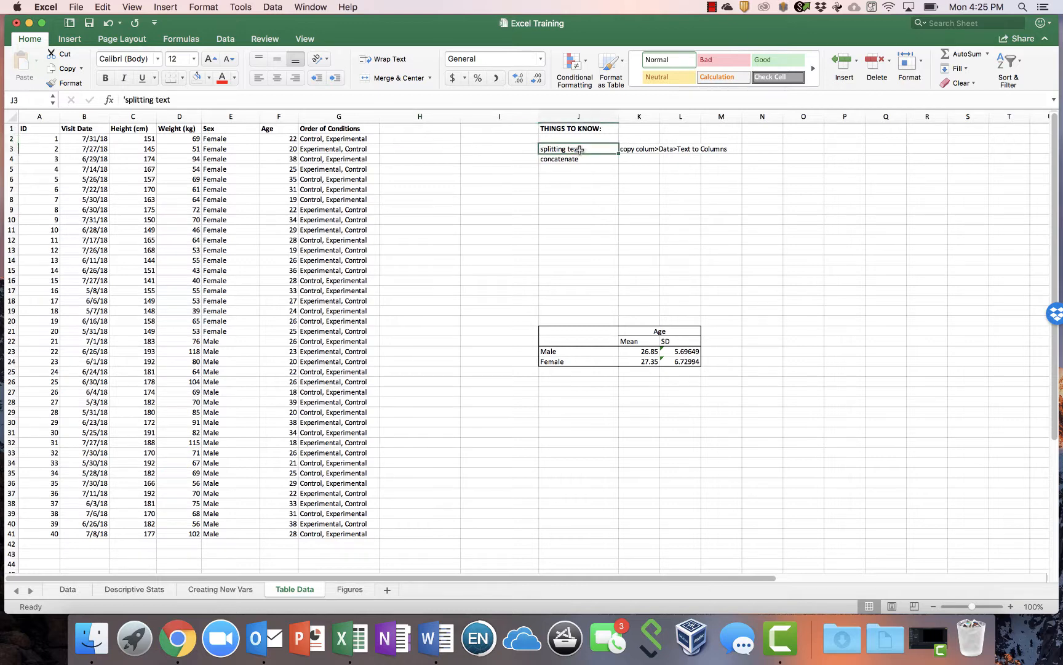
{"action": "key", "text": "Down"}
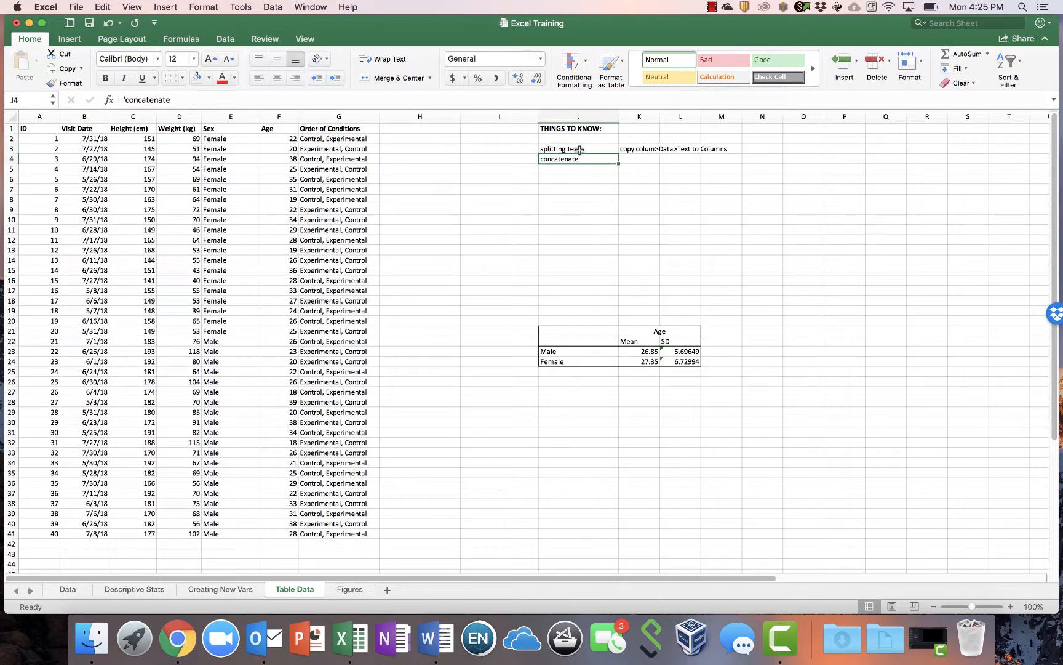
{"action": "left_click", "coordinate": [579, 150]}
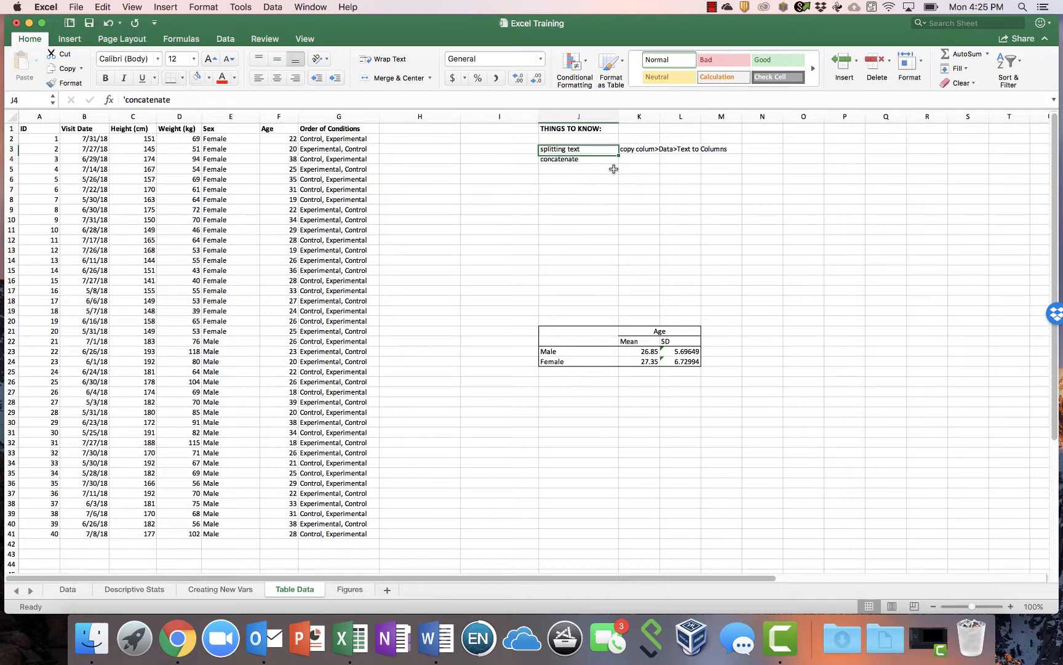
{"action": "key", "text": "Down"}
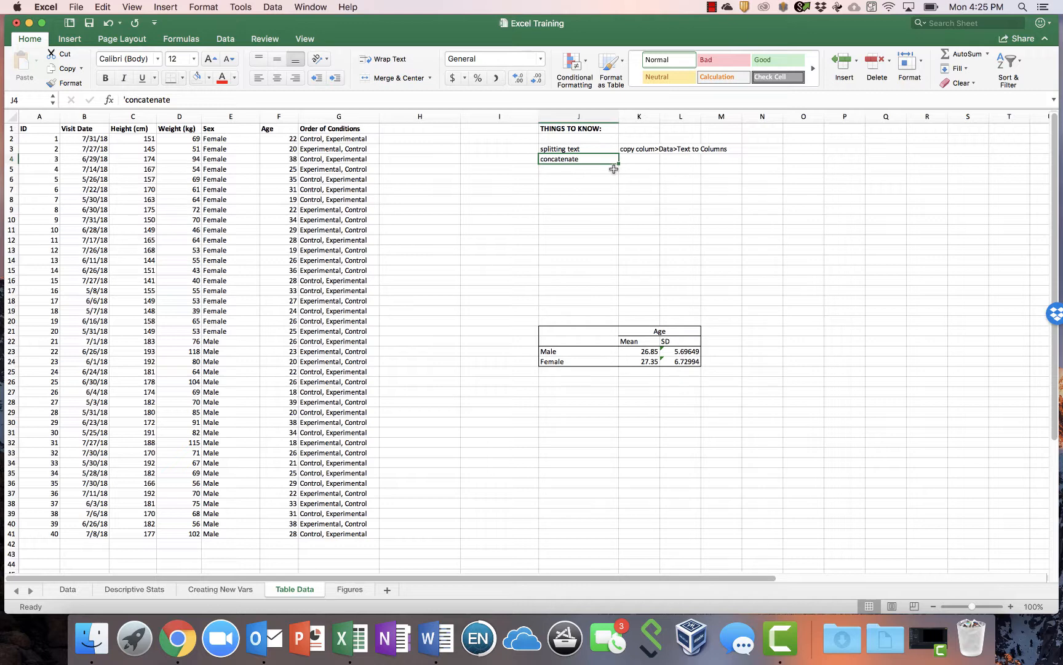
{"action": "left_click", "coordinate": [545, 150]}
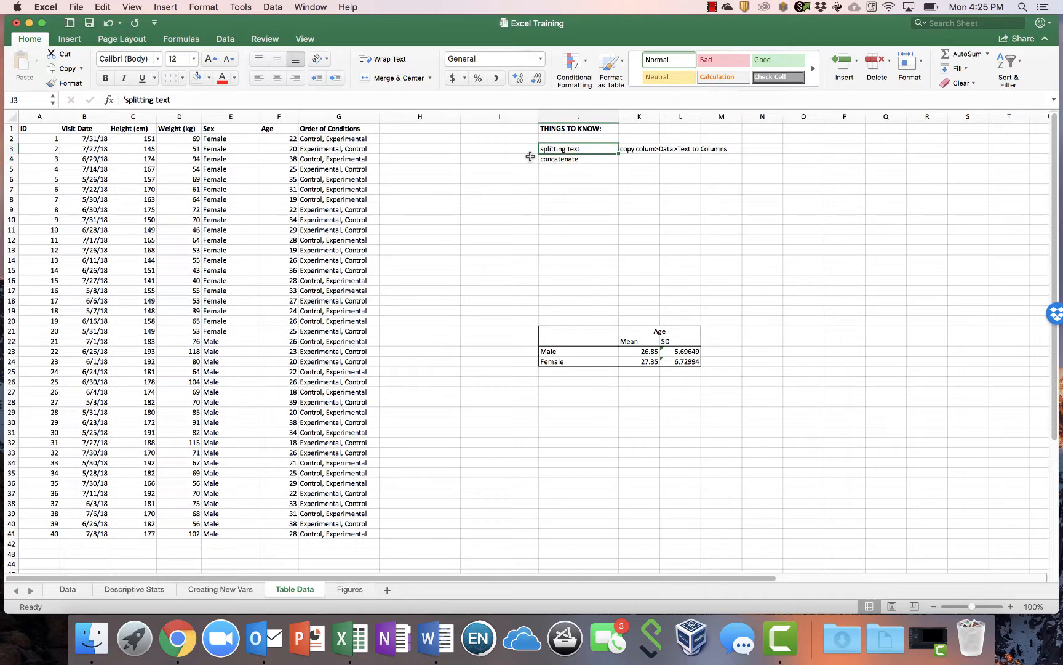
{"action": "left_click", "coordinate": [339, 117]}
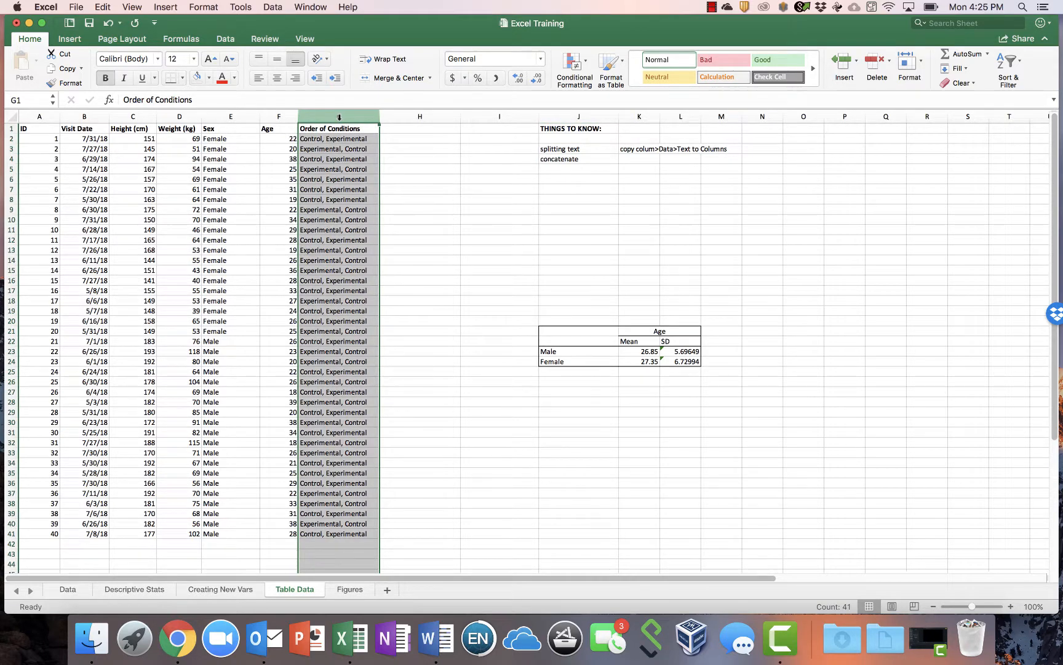
{"action": "left_click", "coordinate": [329, 141]}
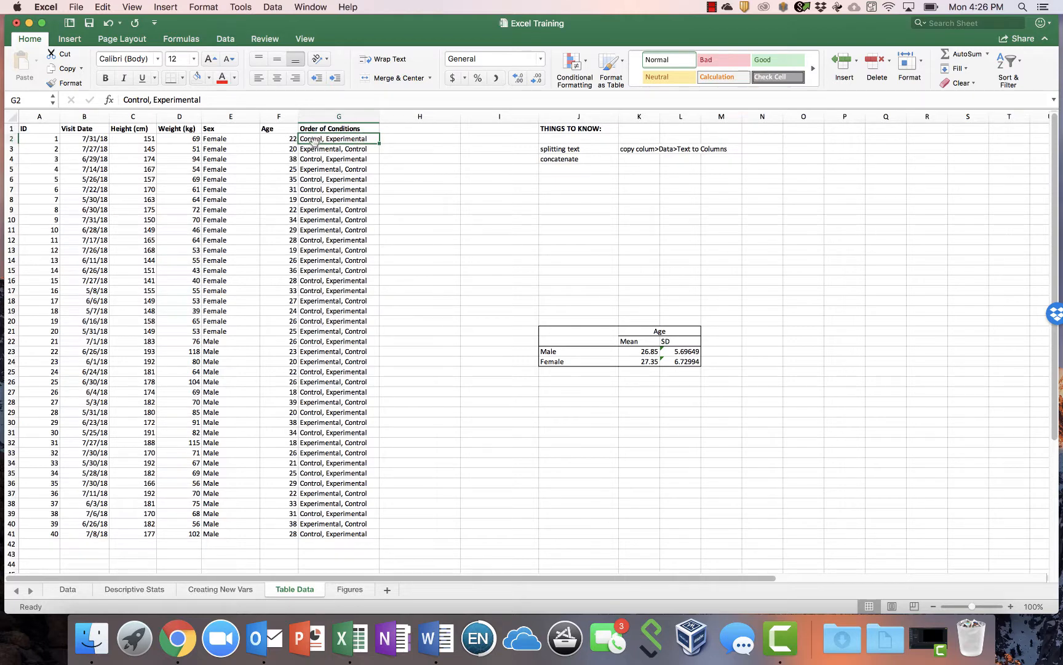
{"action": "left_click", "coordinate": [346, 149]}
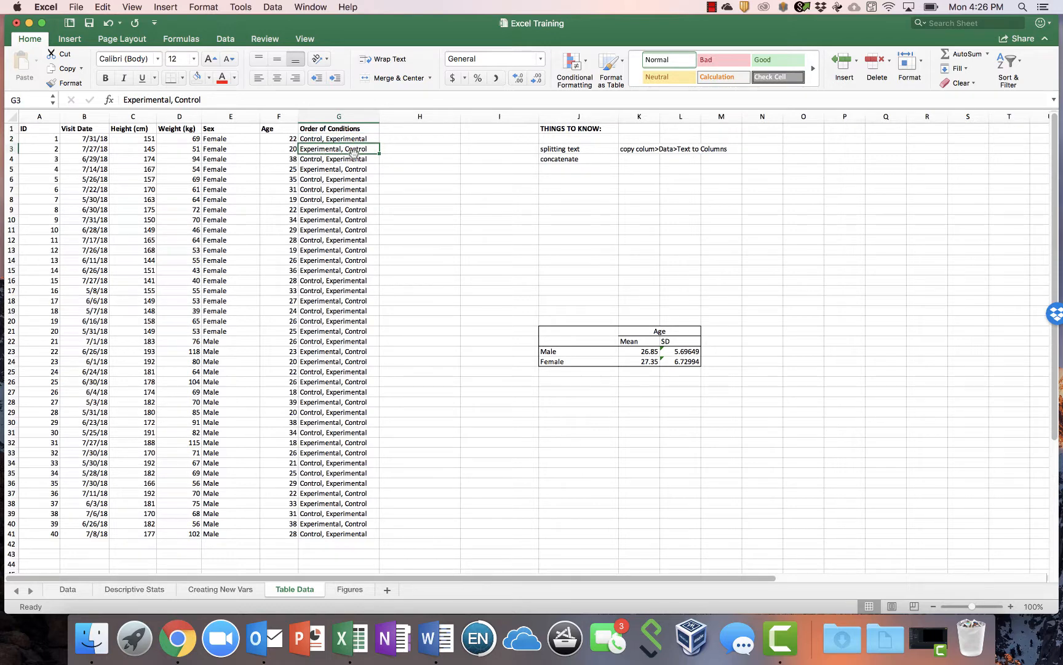
Copy the Order of Conditions column into the empty column H.
{"action": "left_click", "coordinate": [355, 117]}
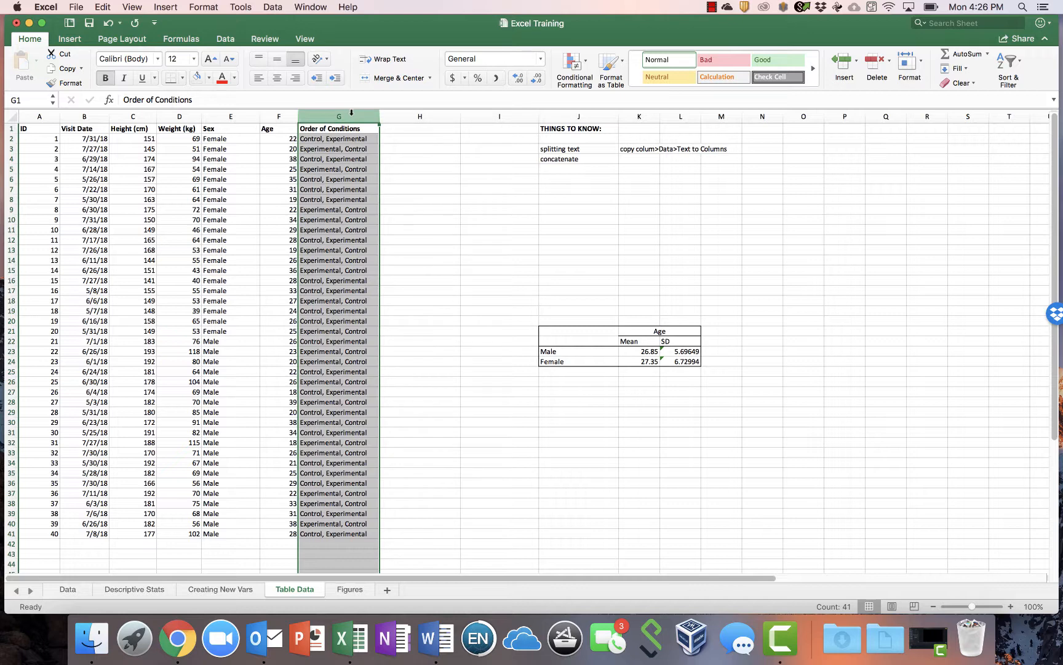
{"action": "key", "text": "super+c"}
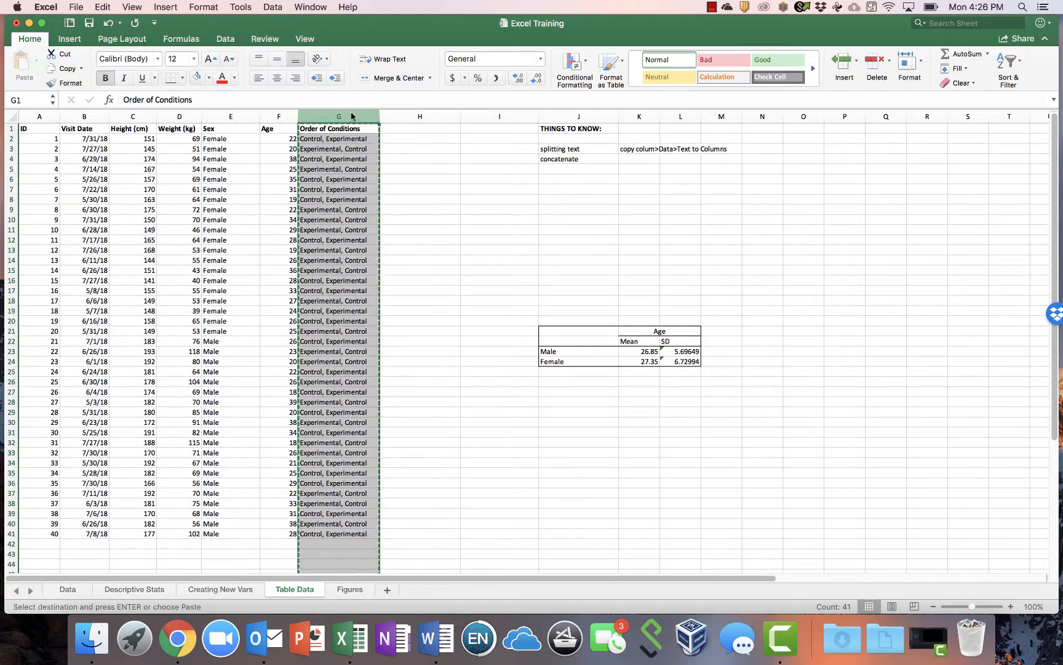
{"action": "left_click", "coordinate": [415, 115]}
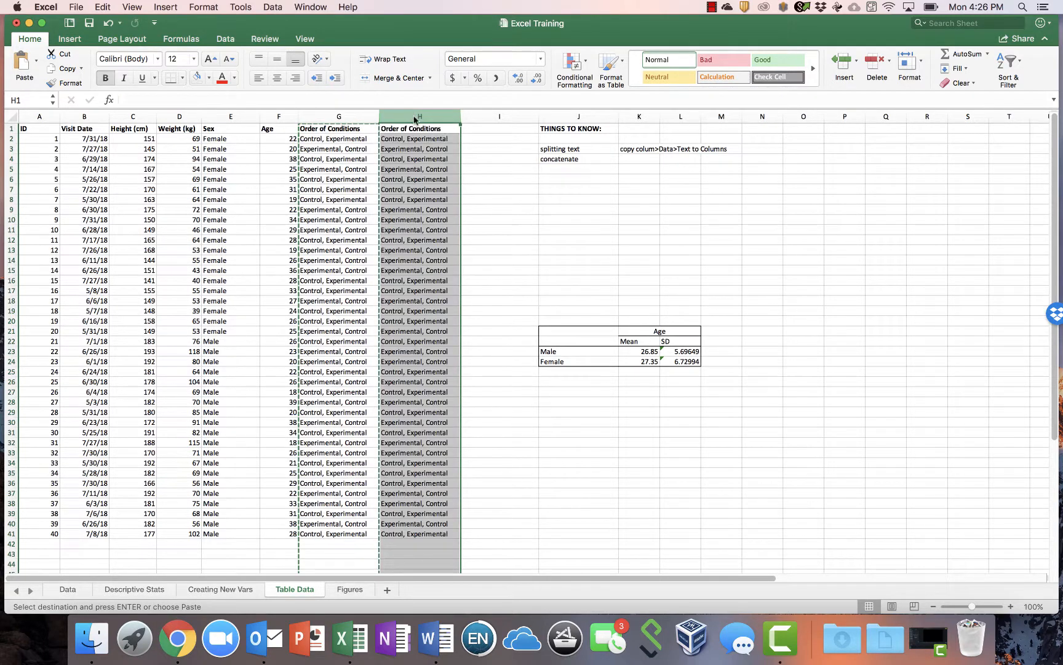
{"action": "key", "text": "super+v"}
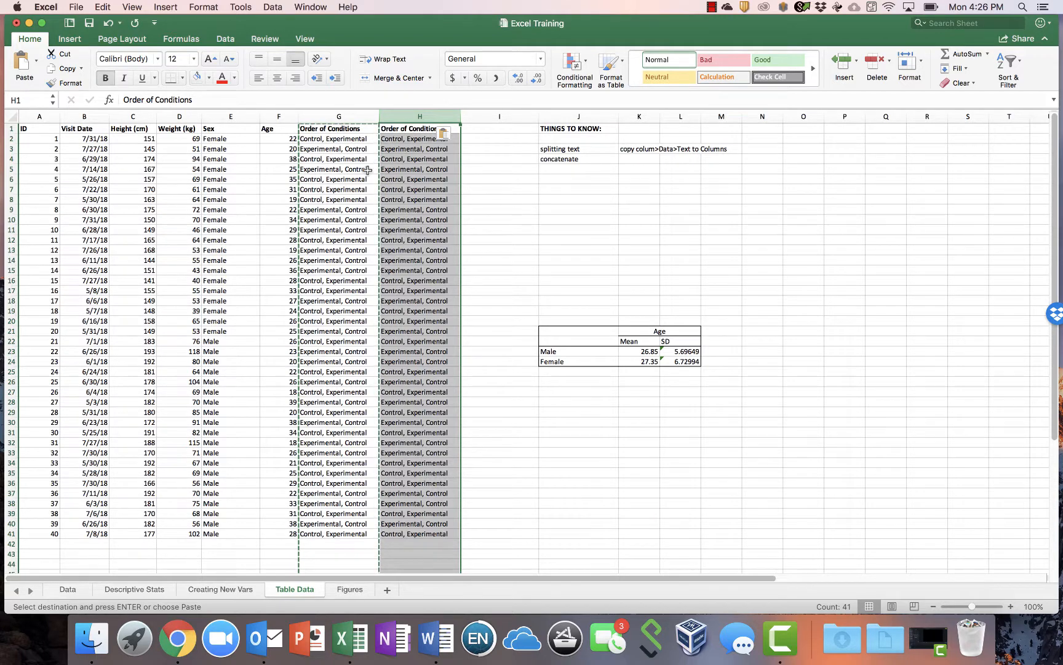
{"action": "left_click", "coordinate": [408, 158]}
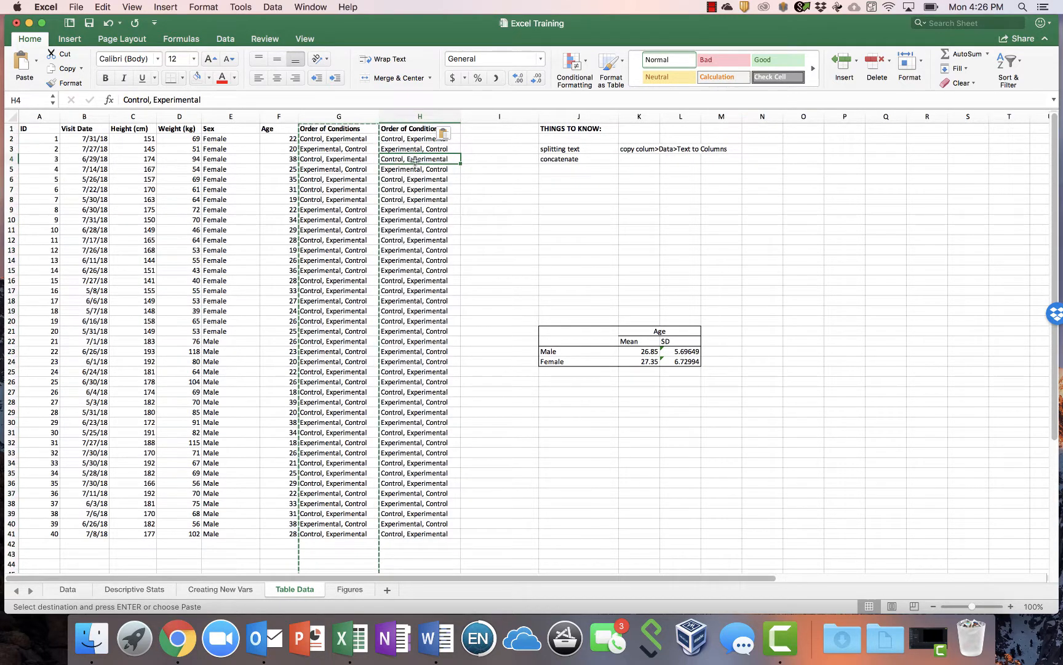
Split column H with Text to Columns as delimited data, using Comma as delimiter, General format and destination $H$1.
{"action": "left_click", "coordinate": [410, 115]}
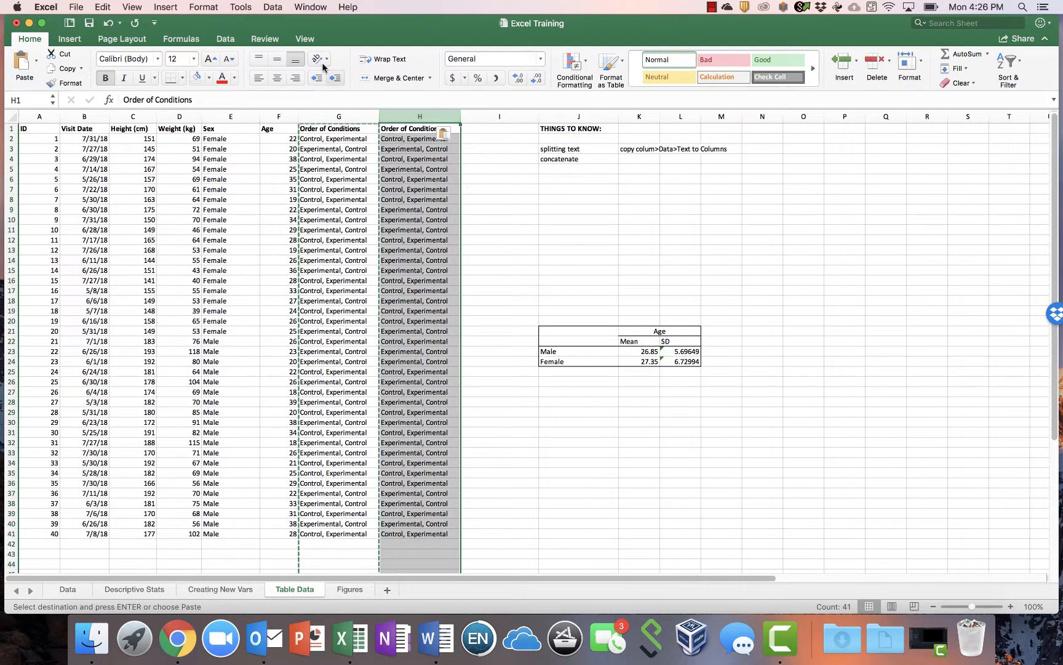
{"action": "left_click", "coordinate": [231, 40]}
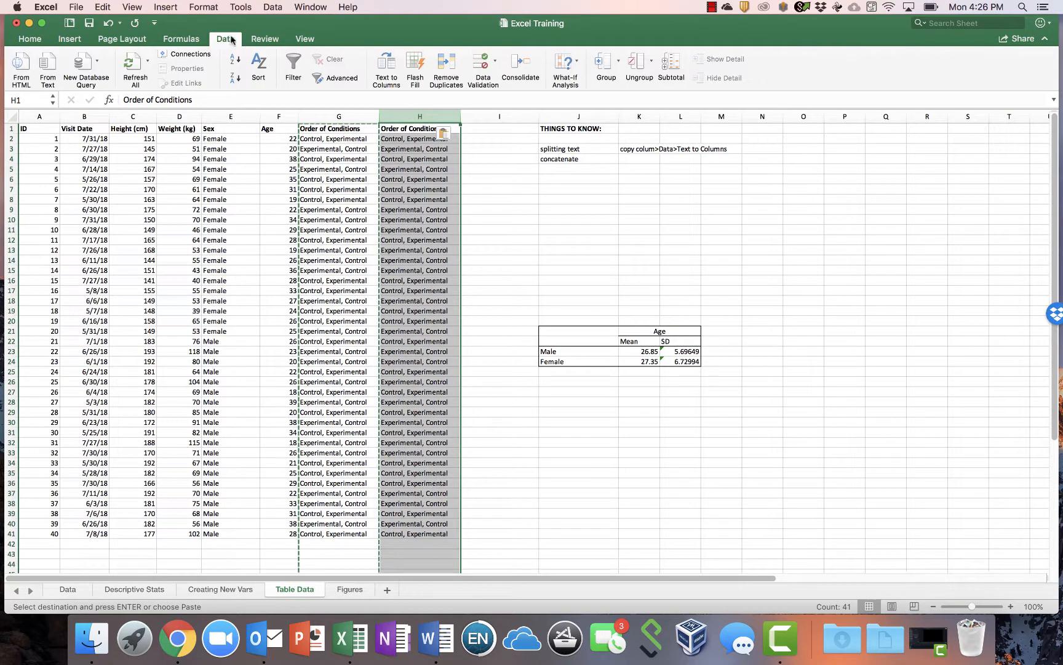
{"action": "left_click", "coordinate": [387, 65]}
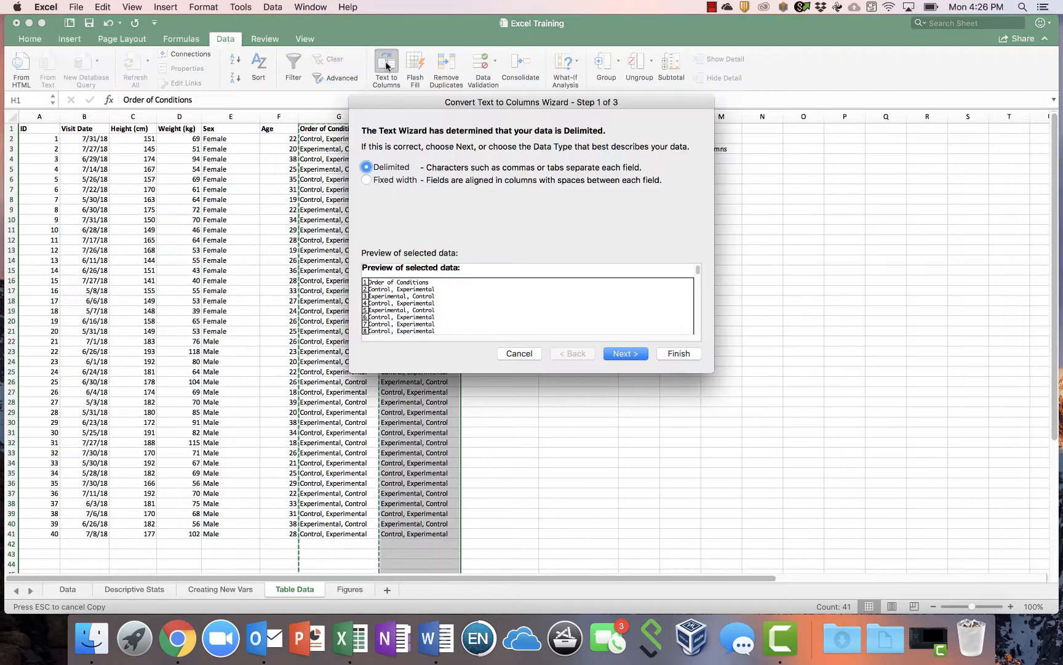
{"action": "left_click_drag", "start_coordinate": [469, 99], "coordinate": [605, 86]}
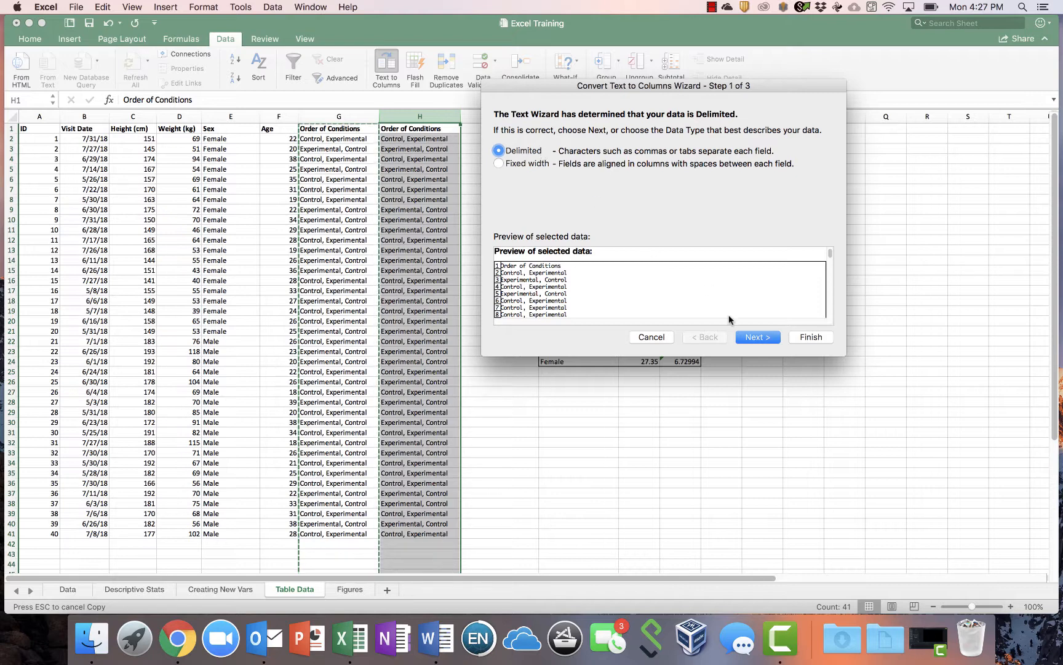
{"action": "left_click", "coordinate": [753, 337]}
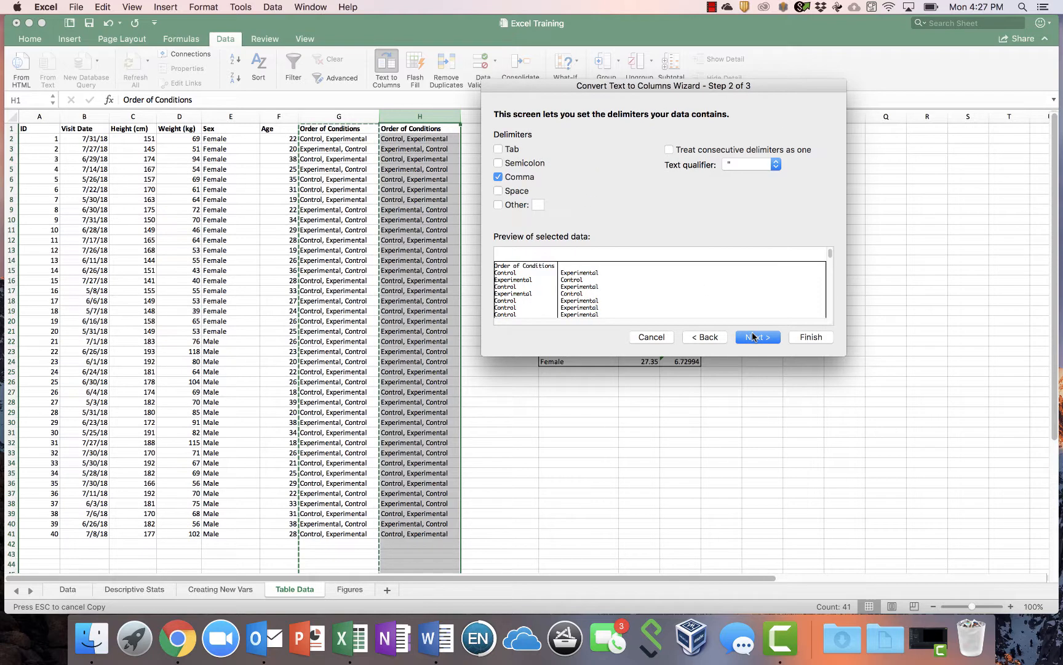
{"action": "left_click", "coordinate": [498, 177]}
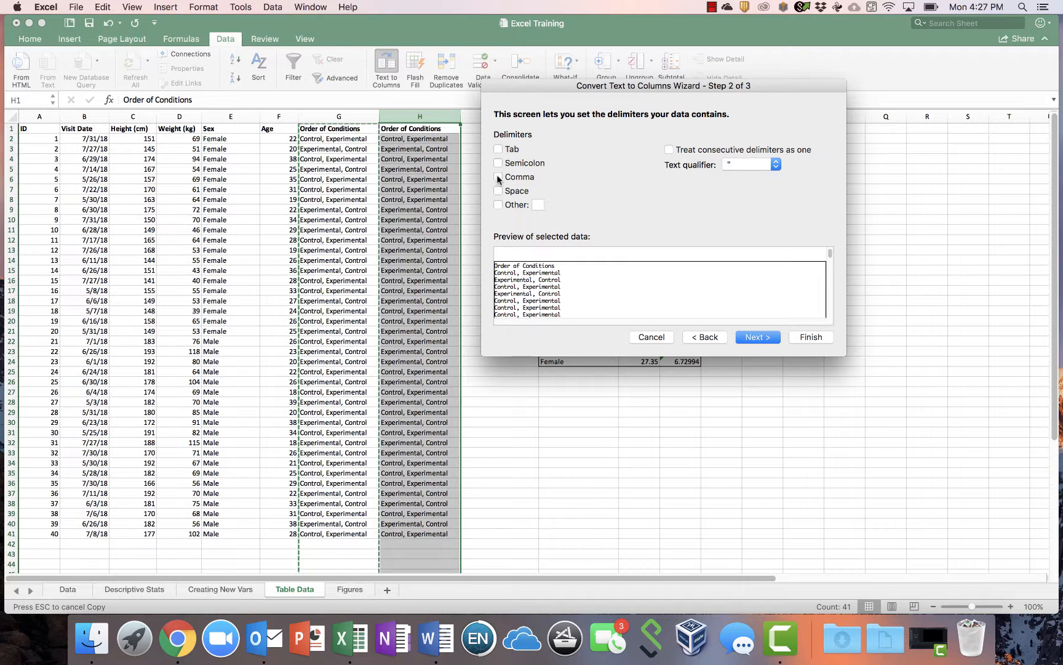
{"action": "left_click", "coordinate": [499, 178]}
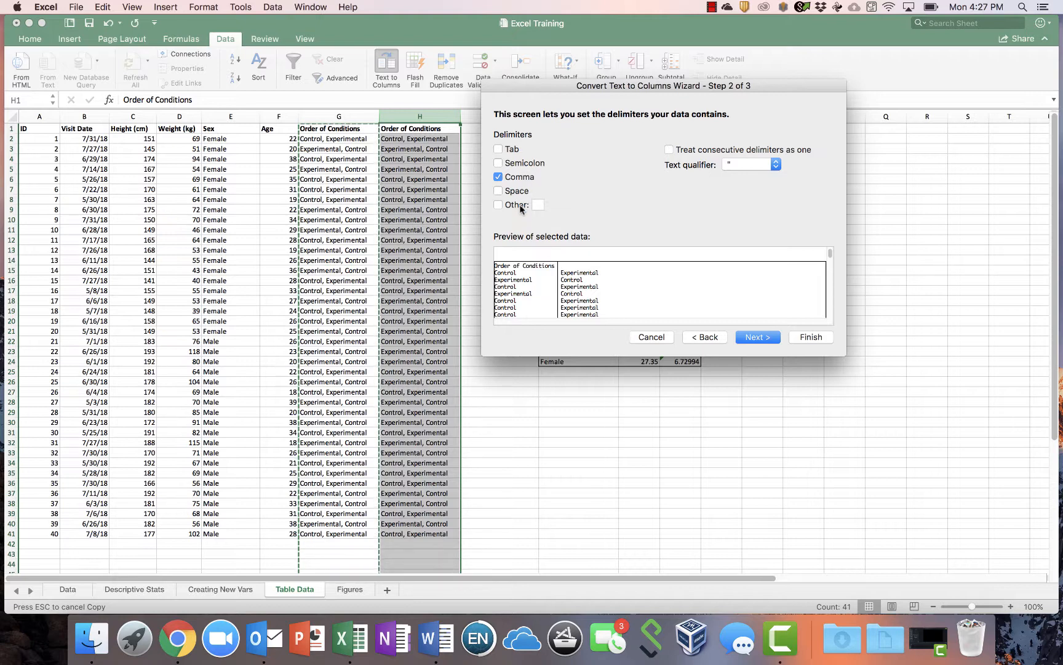
{"action": "left_click", "coordinate": [760, 337]}
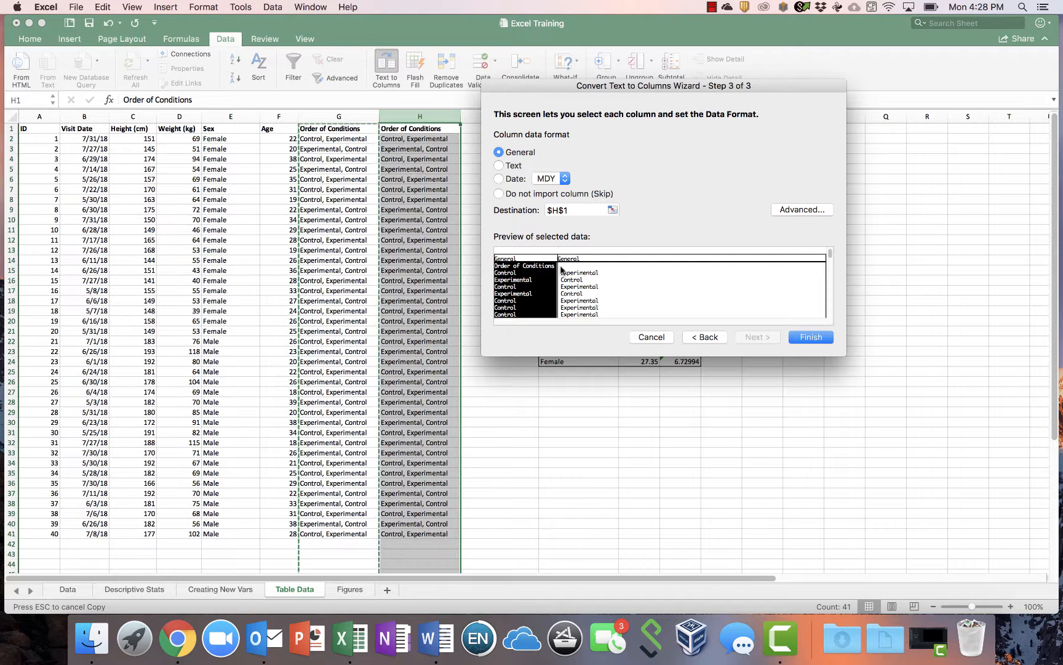
{"action": "left_click", "coordinate": [803, 337]}
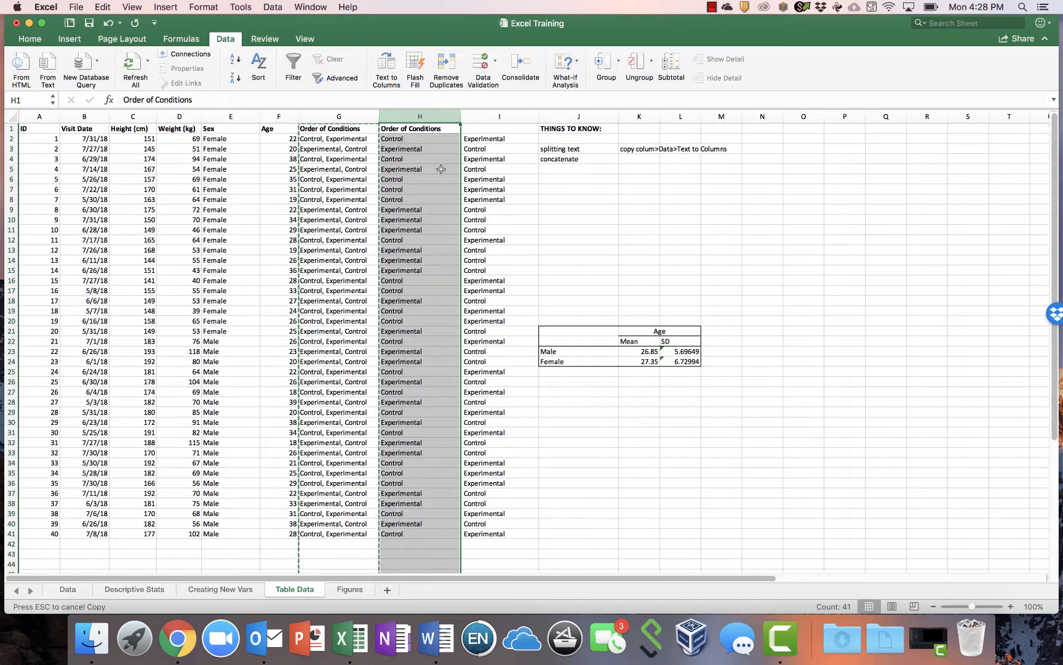
Replace the heading in H1 with "First Condition" and enter "Second Condition" as the heading in I1.
{"action": "left_click", "coordinate": [436, 128]}
{"action": "key", "text": "Delete"}
{"action": "left_click", "coordinate": [400, 135]}
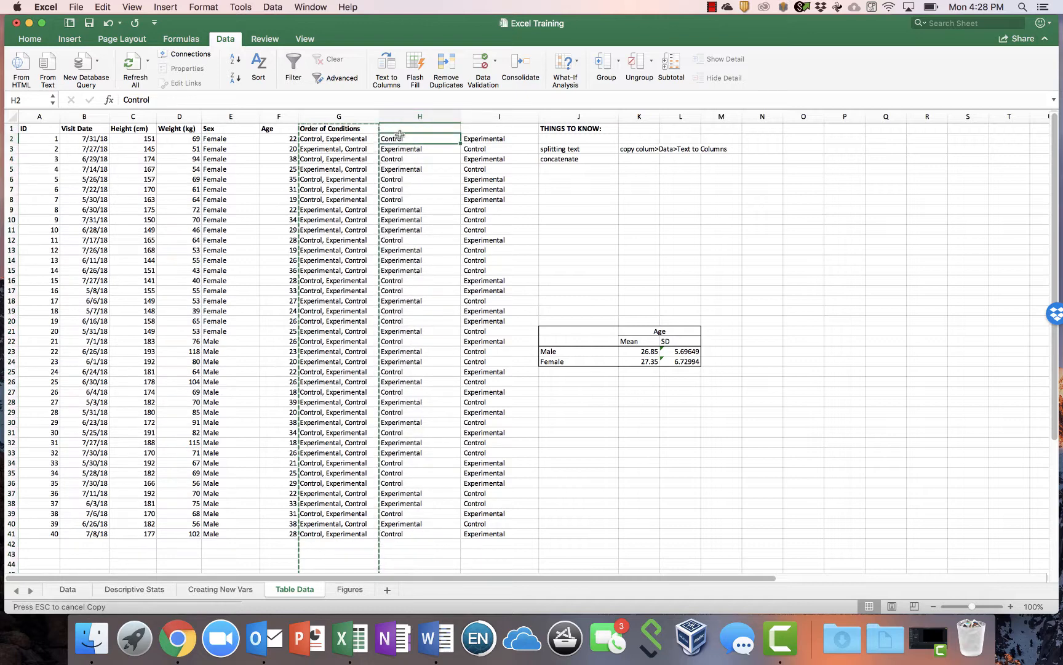
{"action": "left_click", "coordinate": [400, 129]}
{"action": "type", "text": "Firs"}
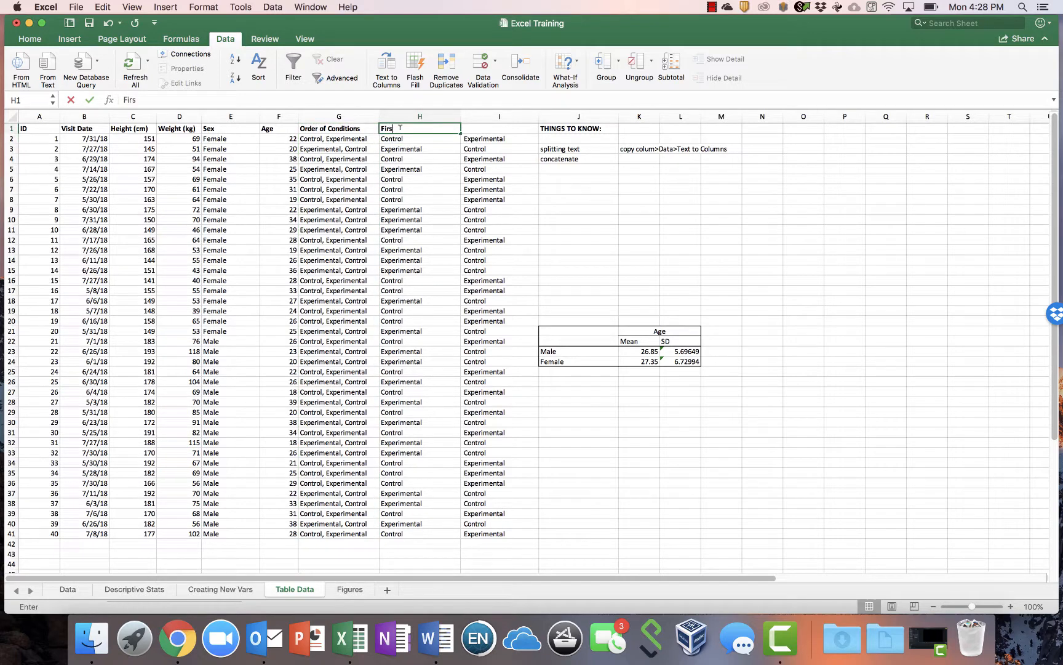
{"action": "type", "text": "t Condition"}
{"action": "key", "text": "Tab"}
{"action": "type", "text": "Se"}
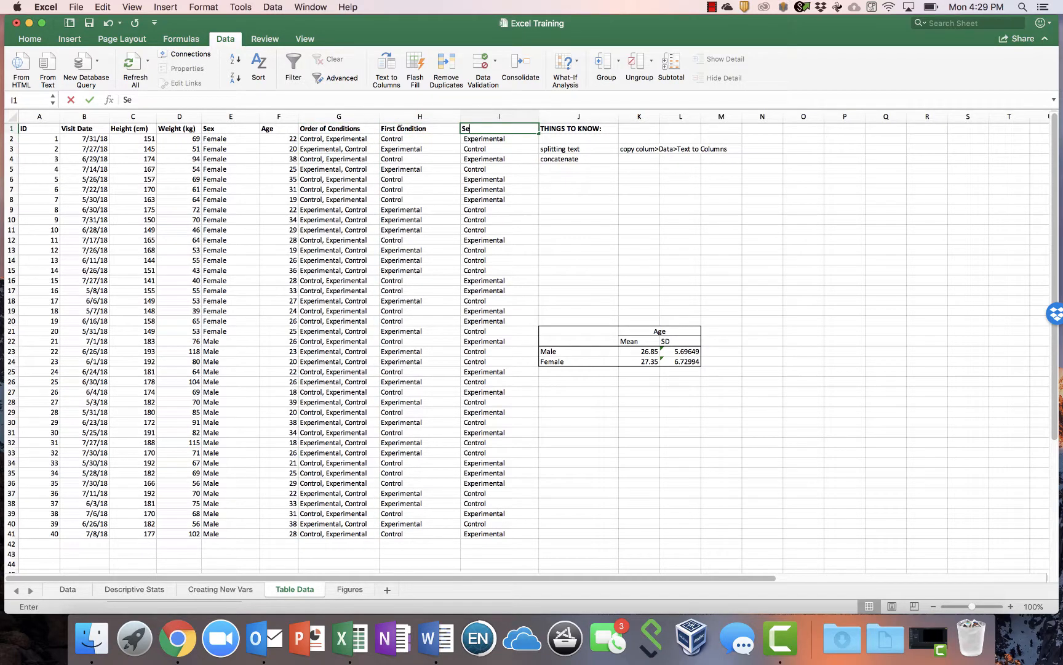
{"action": "type", "text": "cond Condition"}
{"action": "key", "text": "Return"}
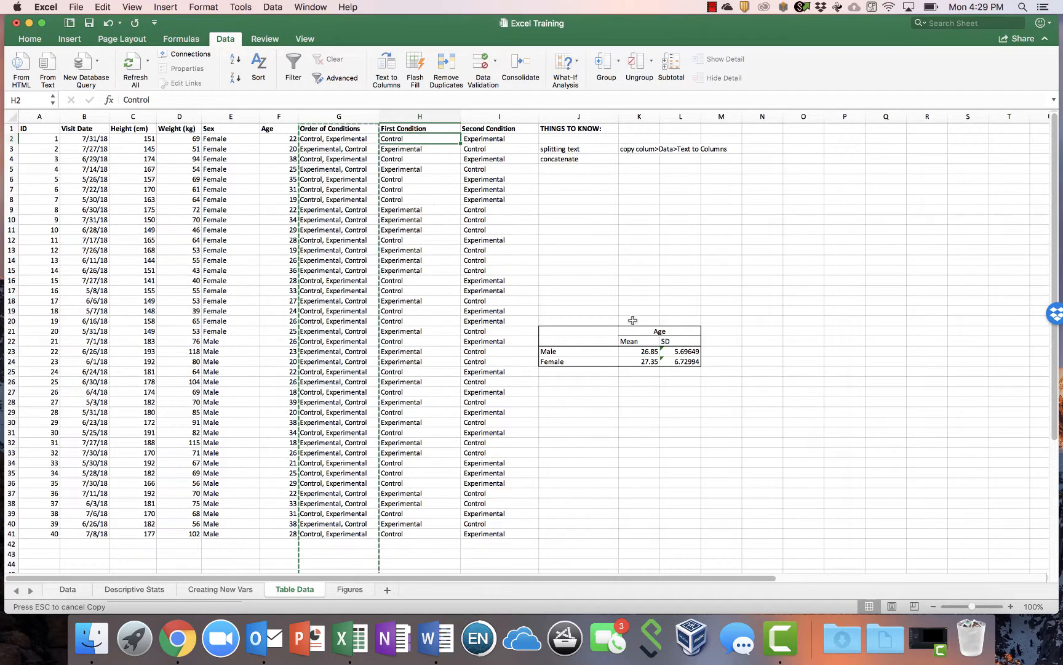
Examine the concatenate note and the Age summary table, including the mean formulas for Male and Female.
{"action": "left_click", "coordinate": [563, 161]}
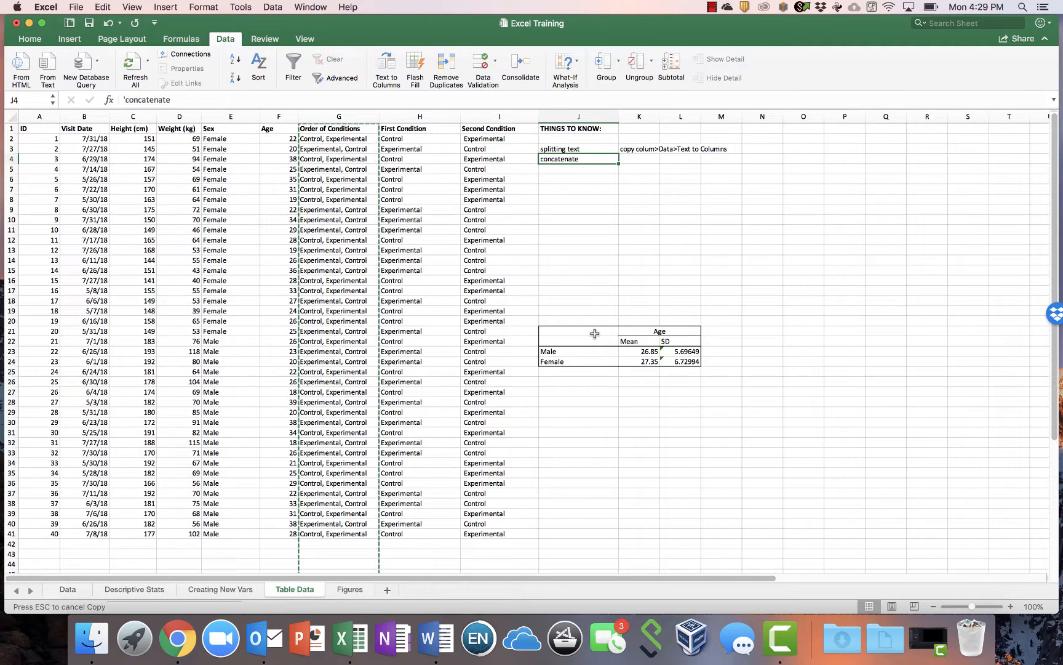
{"action": "left_click_drag", "start_coordinate": [594, 333], "coordinate": [680, 362]}
{"action": "left_click", "coordinate": [656, 332]}
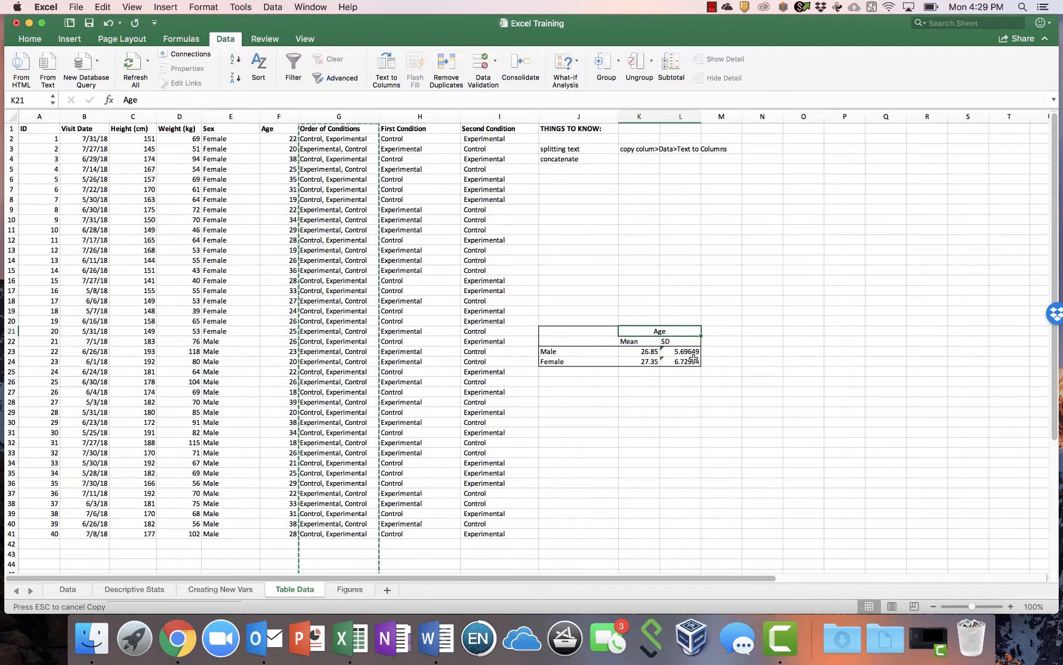
{"action": "left_click", "coordinate": [653, 351]}
{"action": "double_click", "coordinate": [652, 351]}
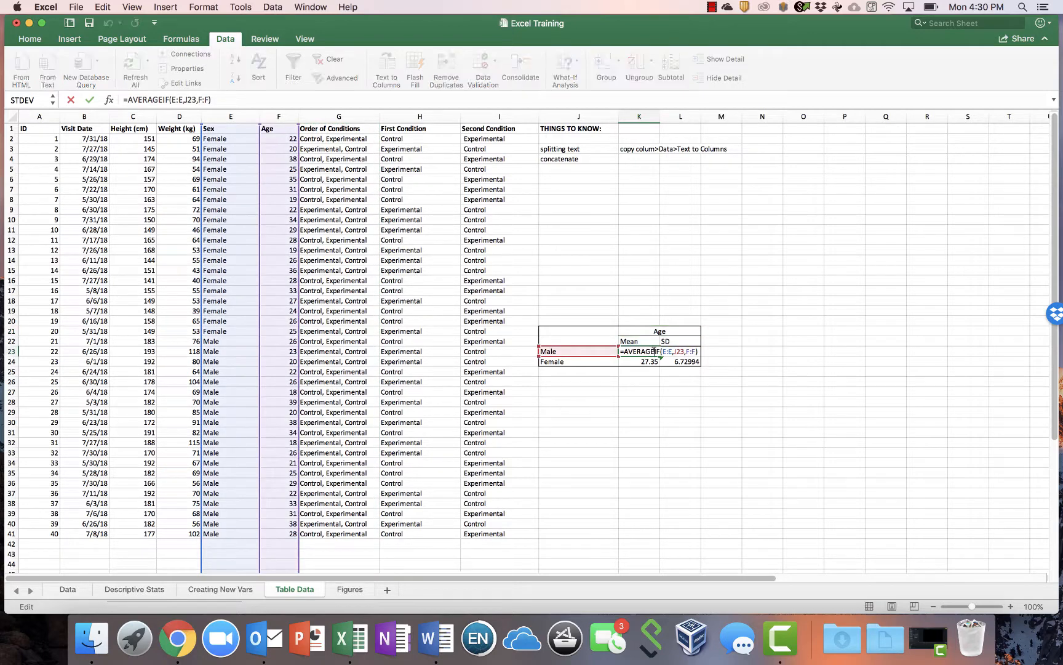
{"action": "left_click", "coordinate": [651, 361]}
{"action": "double_click", "coordinate": [651, 360]}
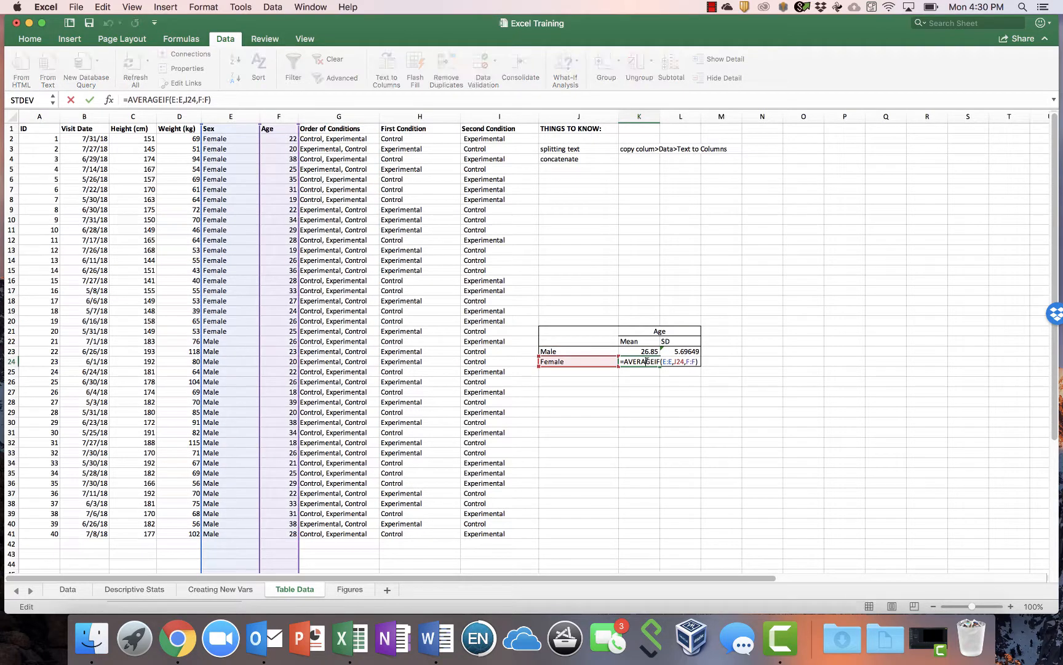
{"action": "key", "text": "Return"}
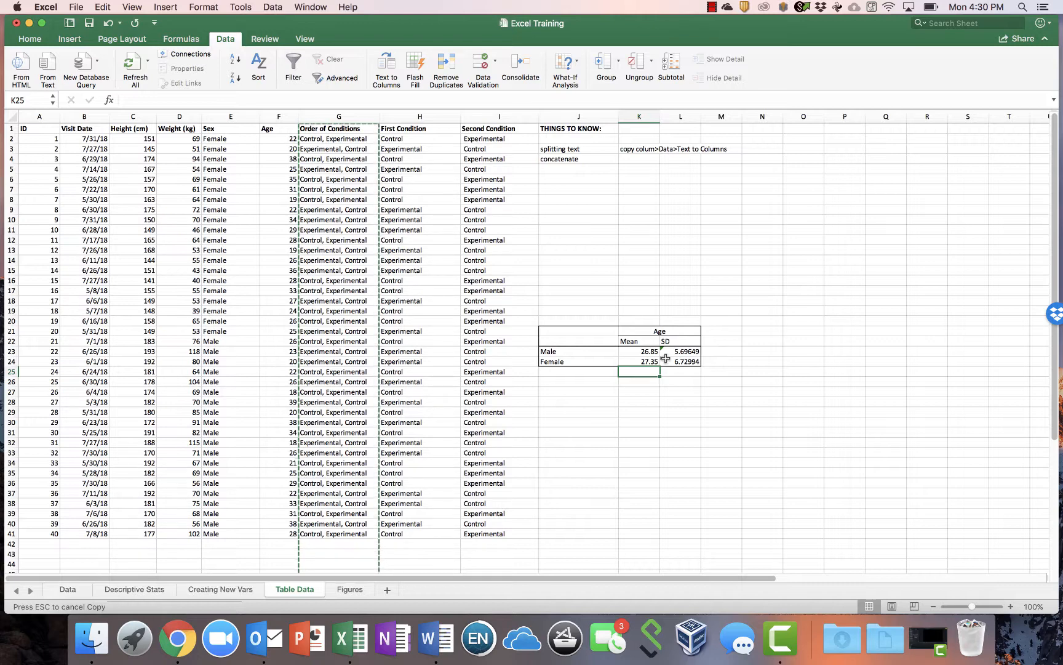
Enter the formula =CONCATENATE(K23,L23) in M23 to join the Male mean and SD.
{"action": "left_click", "coordinate": [721, 352]}
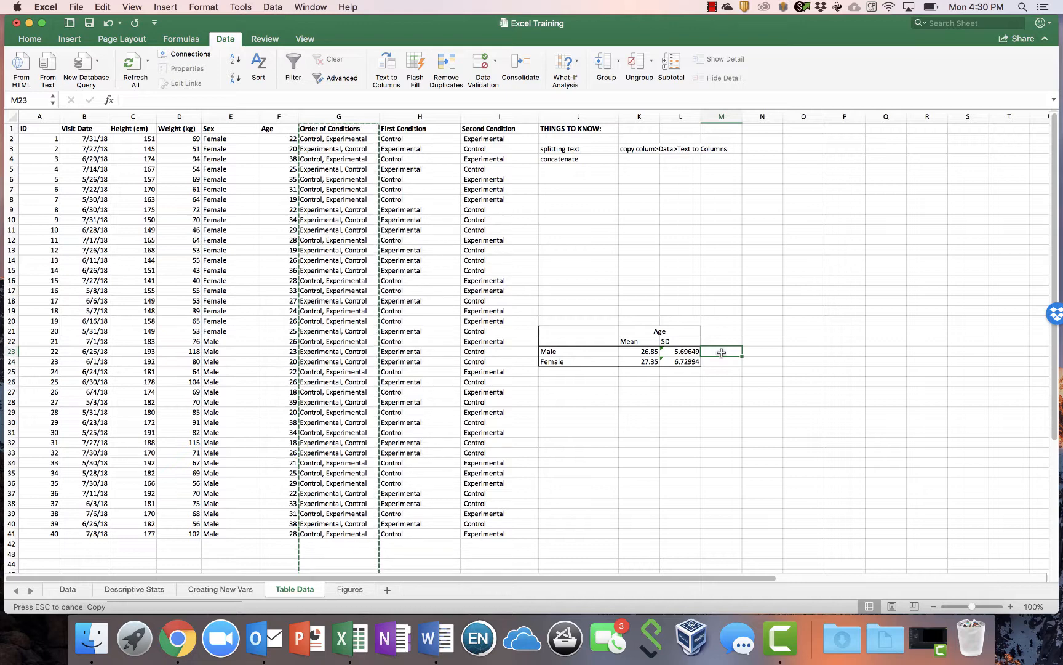
{"action": "type", "text": "="}
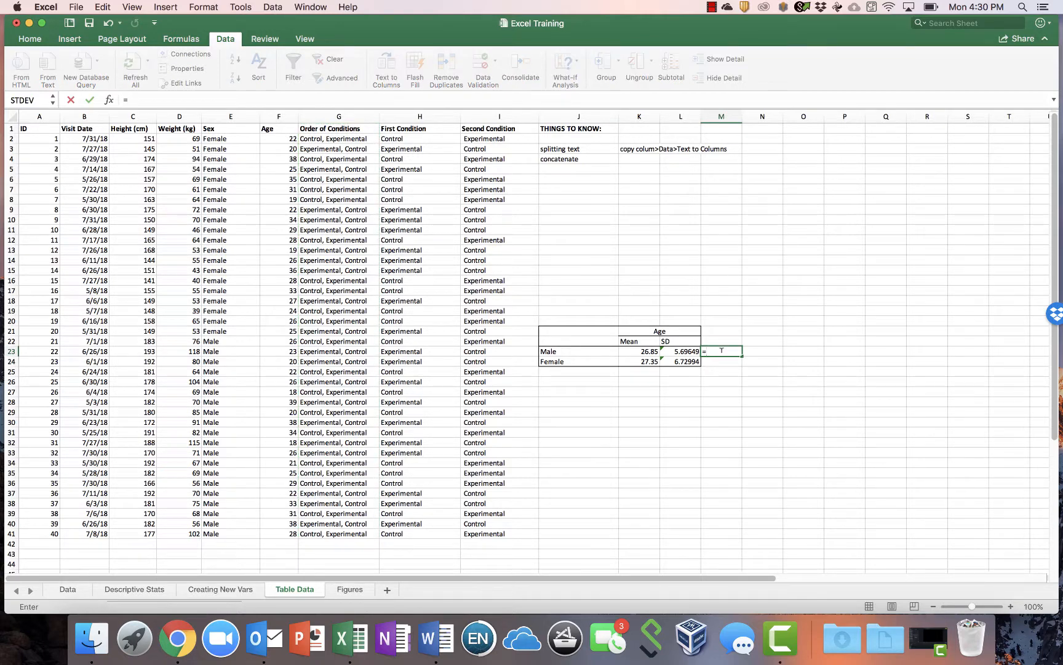
{"action": "type", "text": "co"}
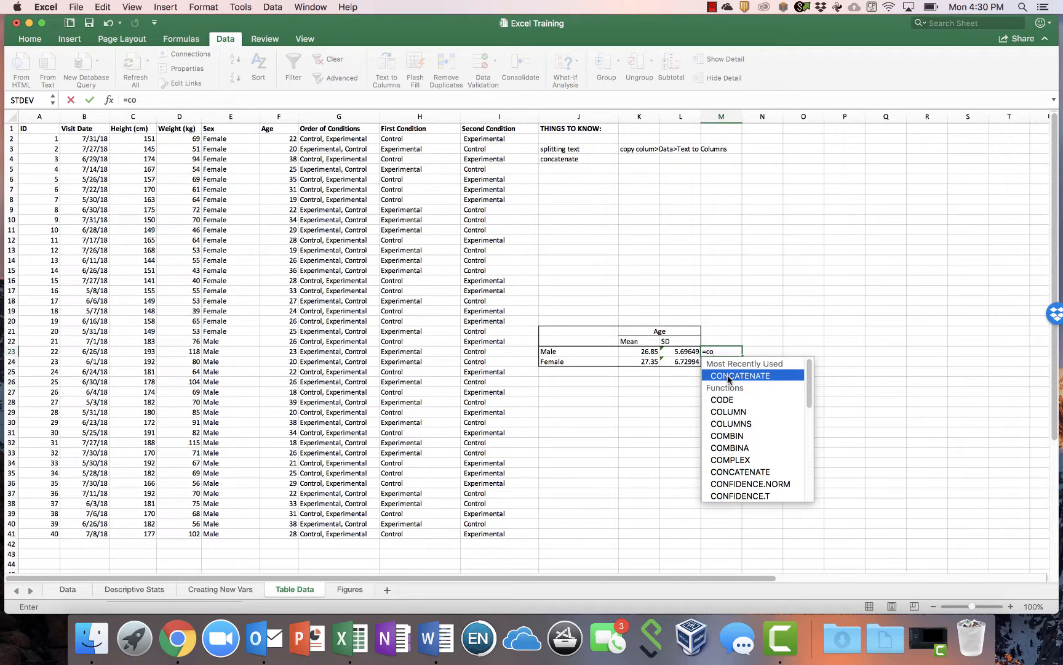
{"action": "double_click", "coordinate": [728, 376]}
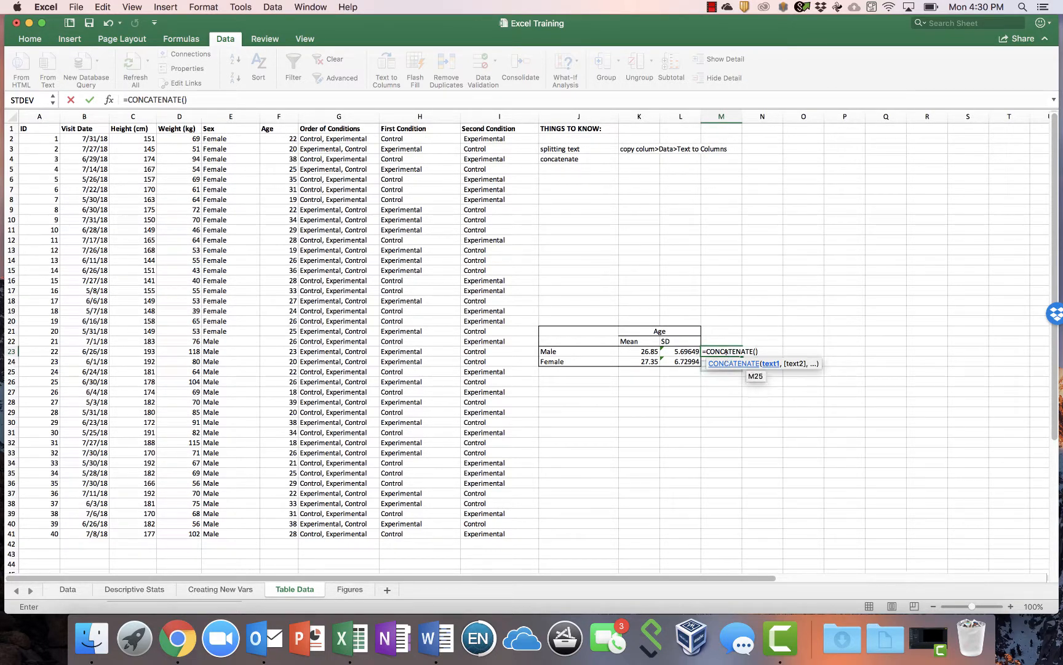
{"action": "left_click", "coordinate": [647, 351]}
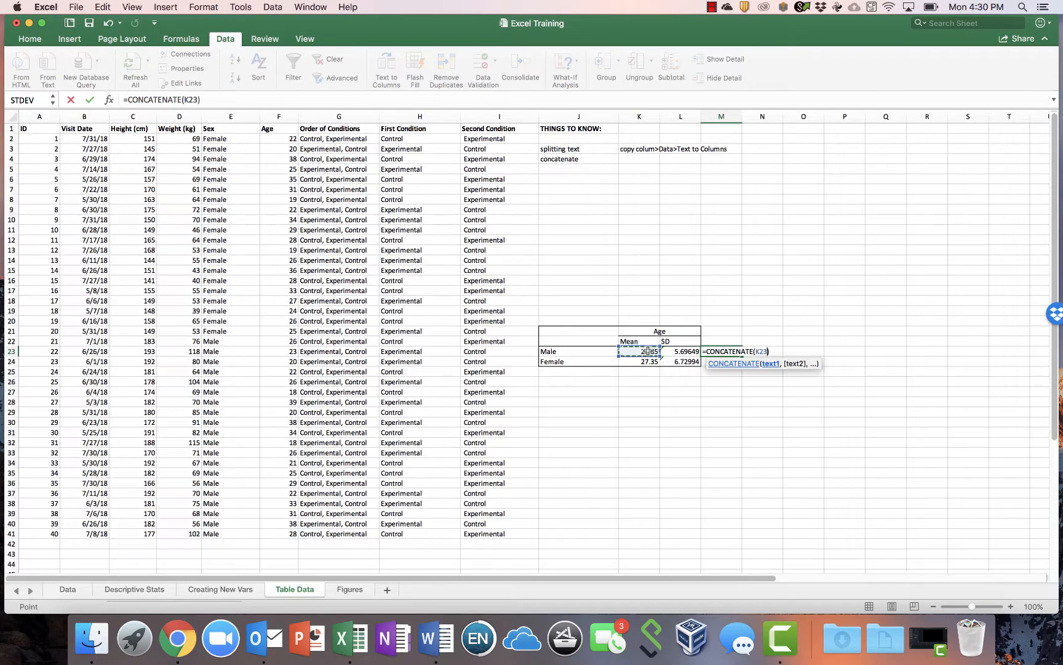
{"action": "type", "text": ","}
{"action": "left_click", "coordinate": [677, 352]}
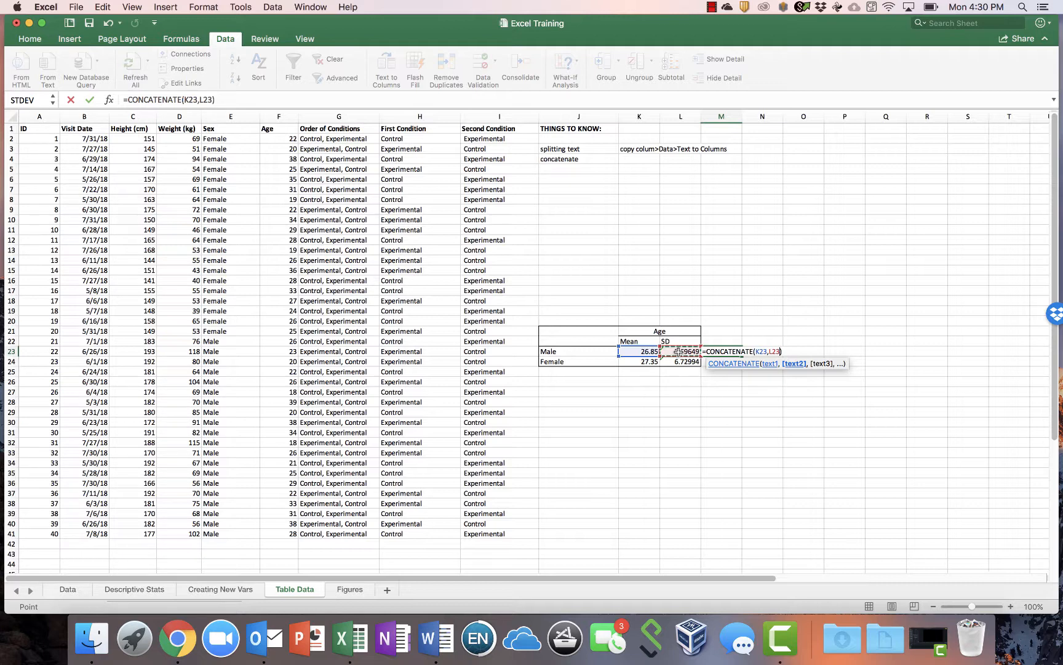
{"action": "key", "text": "Return"}
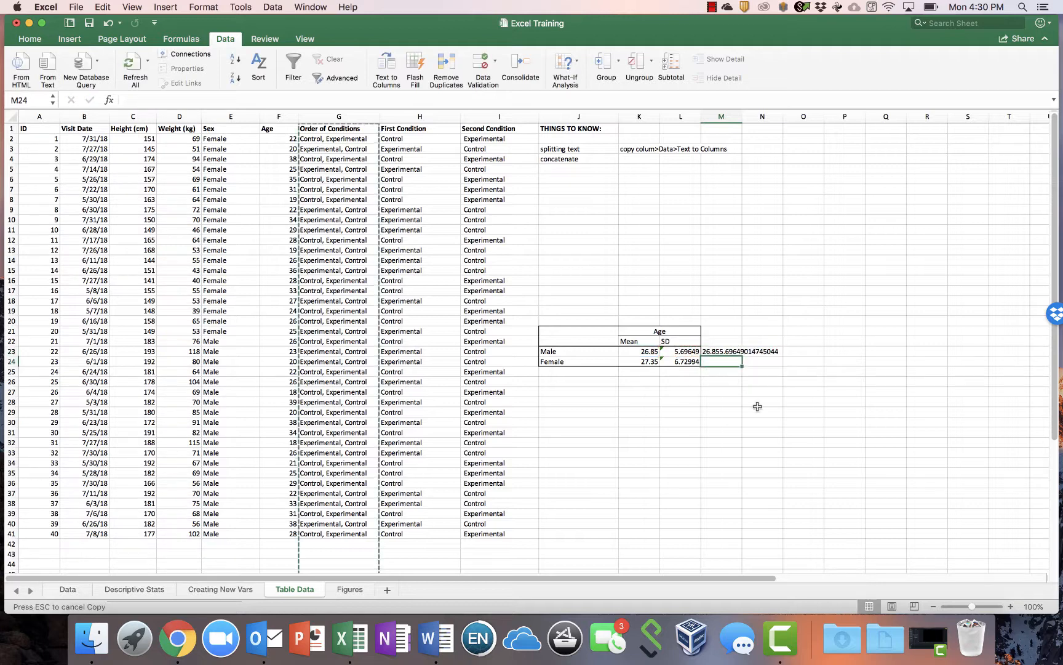
Insert a space between the two values in M23 by changing the formula to =CONCATENATE(K23," ",L23).
{"action": "left_click", "coordinate": [724, 352]}
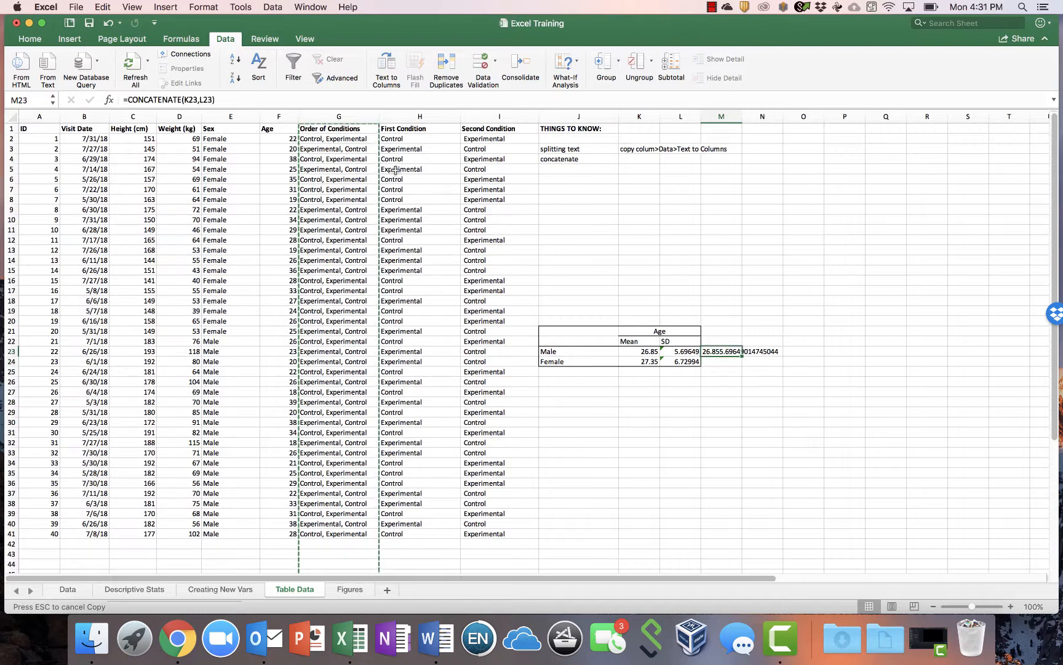
{"action": "left_click", "coordinate": [200, 100]}
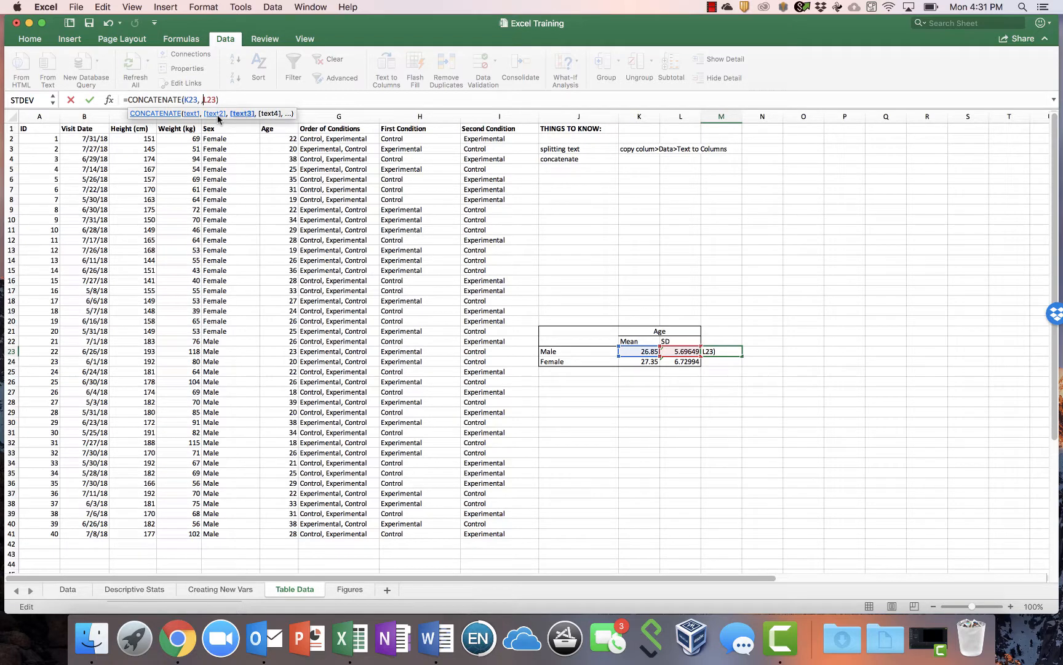
{"action": "type", "text": ",\""}
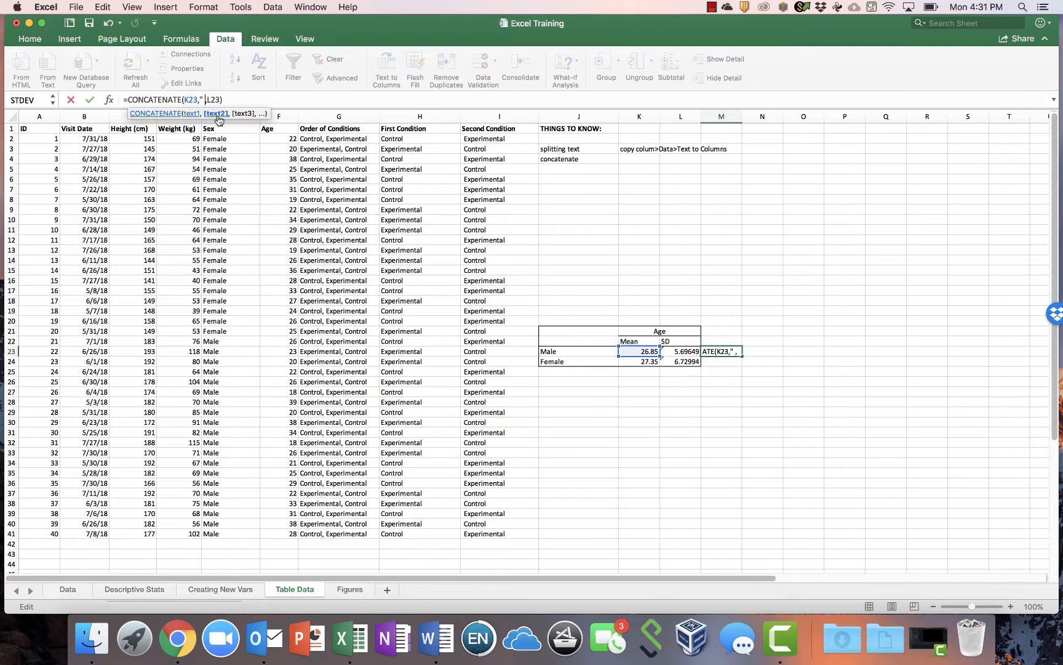
{"action": "type", "text": "\""}
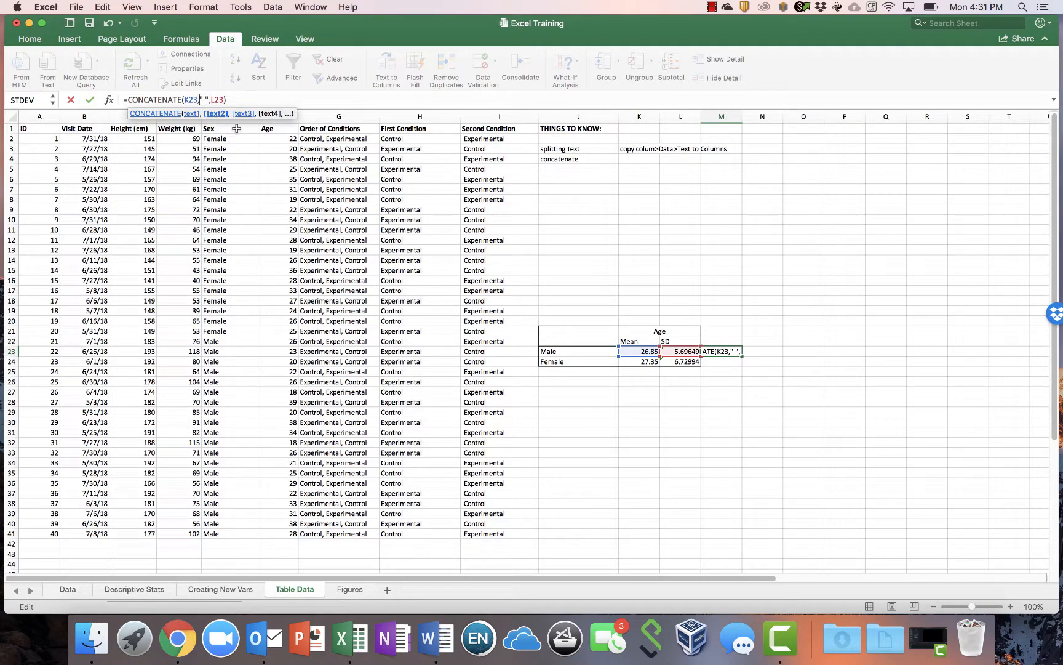
{"action": "key", "text": "shift+Right"}
{"action": "key", "text": "Right"}
{"action": "key", "text": "shift+Right"}
{"action": "key", "text": "Right"}
{"action": "key", "text": "shift+Right"}
{"action": "left_click_drag", "start_coordinate": [199, 99], "coordinate": [210, 99]}
{"action": "left_click", "coordinate": [246, 99]}
{"action": "key", "text": "Return"}
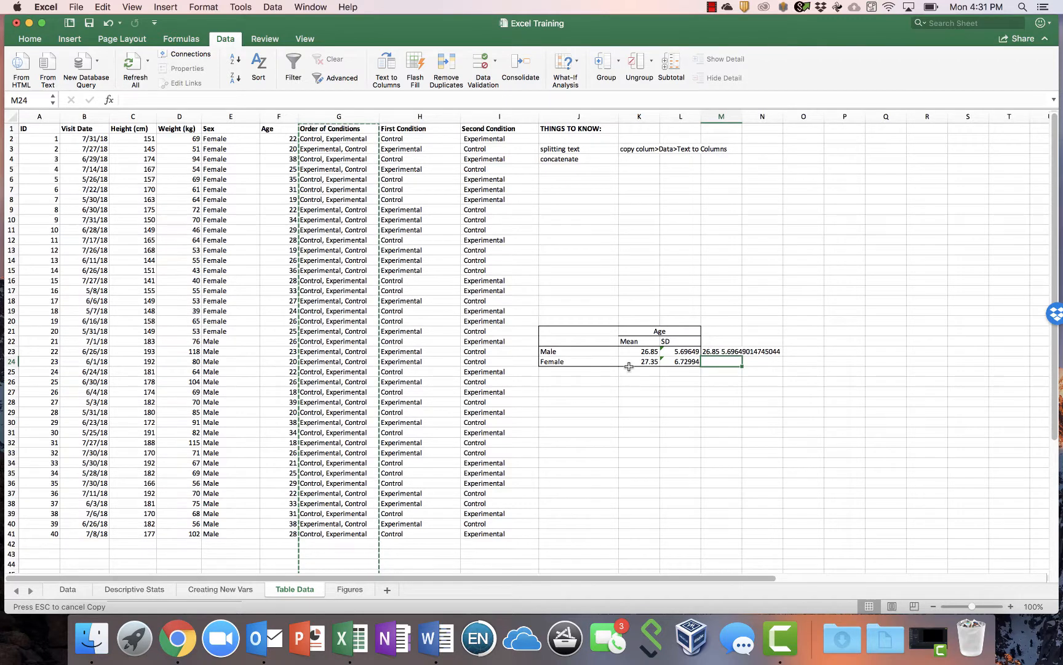
Enclose the SD in parentheses in M23 by changing the formula to =CONCATENATE(K23," (",L23,")").
{"action": "left_click", "coordinate": [732, 351]}
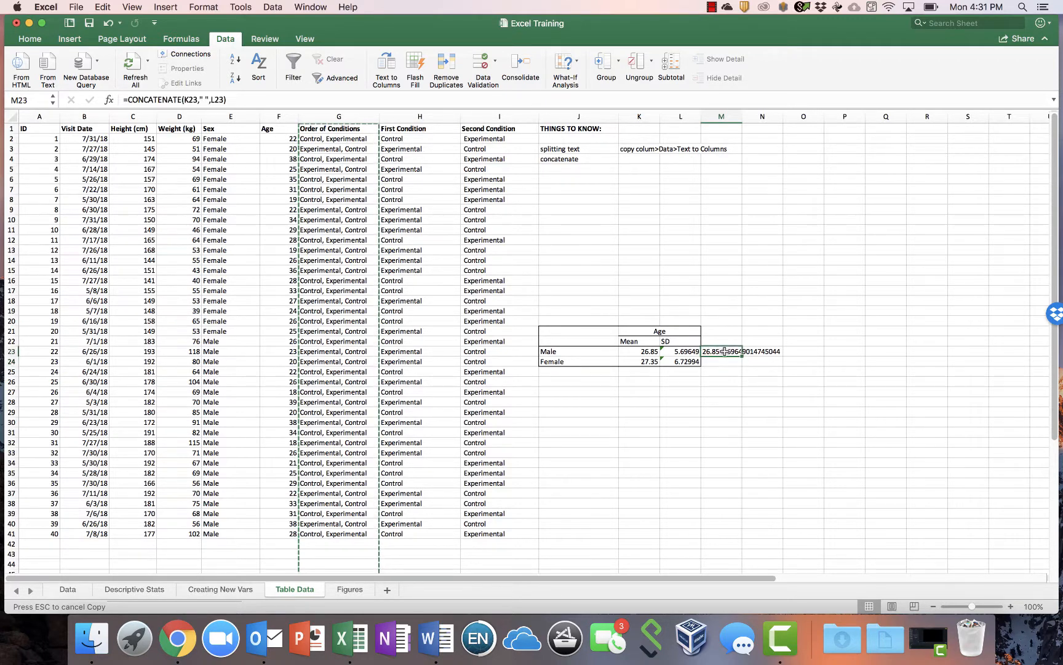
{"action": "left_click", "coordinate": [207, 99]}
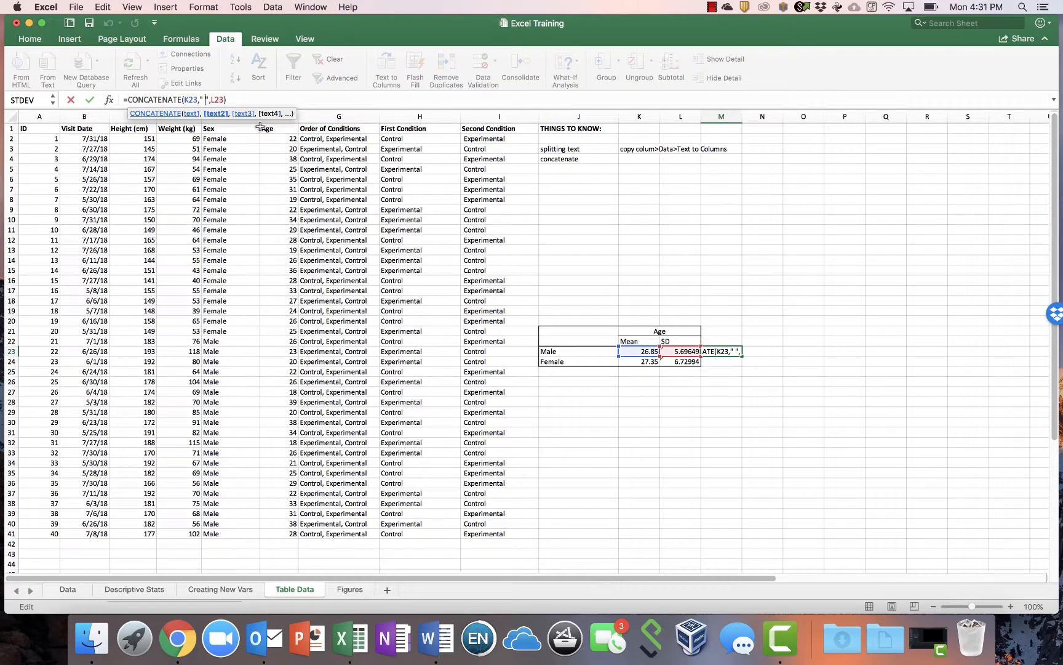
{"action": "type", "text": "("}
{"action": "left_click", "coordinate": [225, 99]}
{"action": "type", "text": ",\")"}
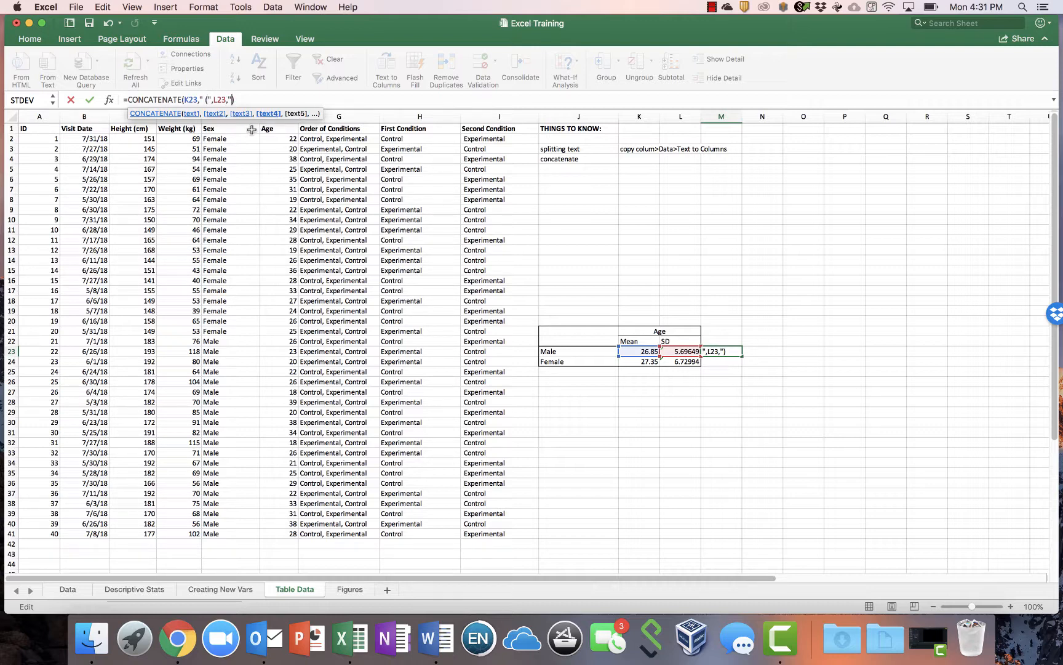
{"action": "type", "text": "\"\""}
{"action": "key", "text": "Return"}
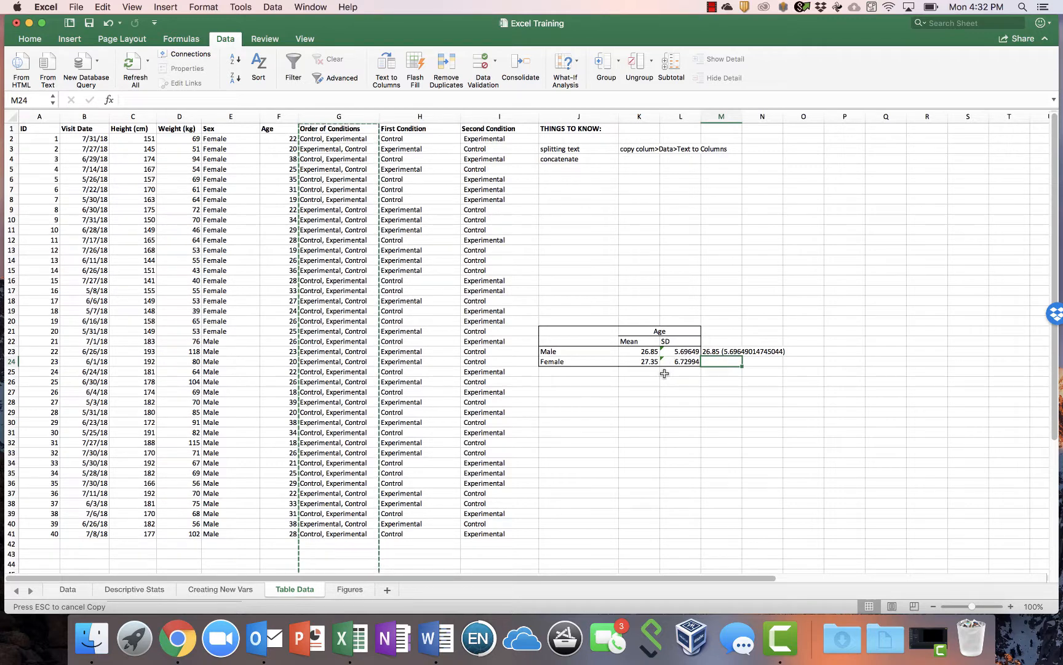
Reduce the Male and Female mean and SD values in K23:L24 to one displayed decimal place.
{"action": "left_click_drag", "start_coordinate": [646, 352], "coordinate": [665, 359]}
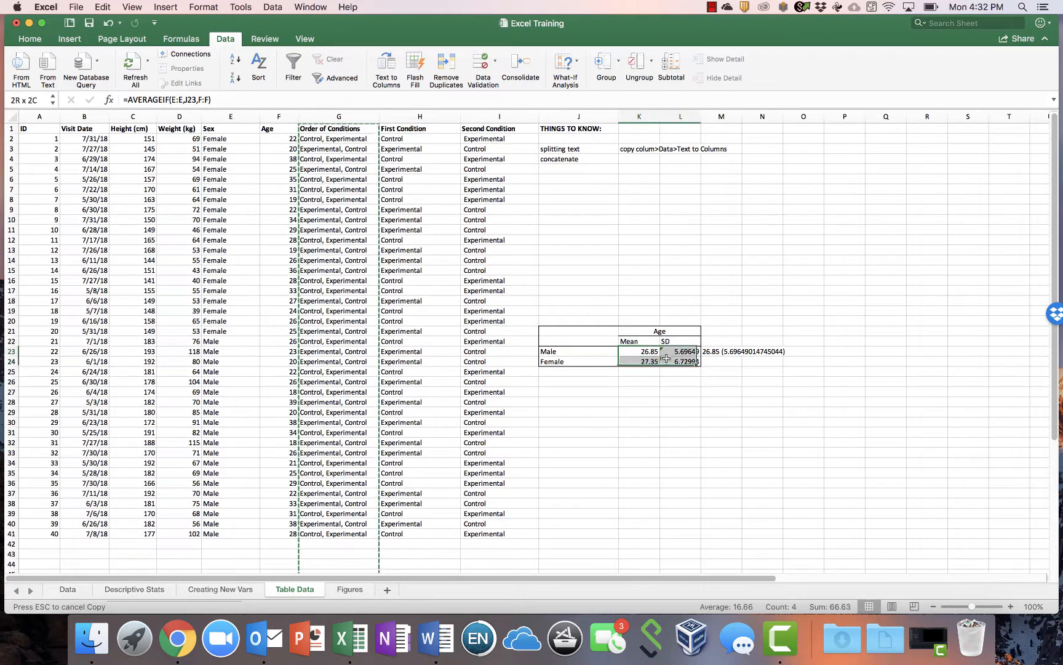
{"action": "left_click", "coordinate": [29, 39]}
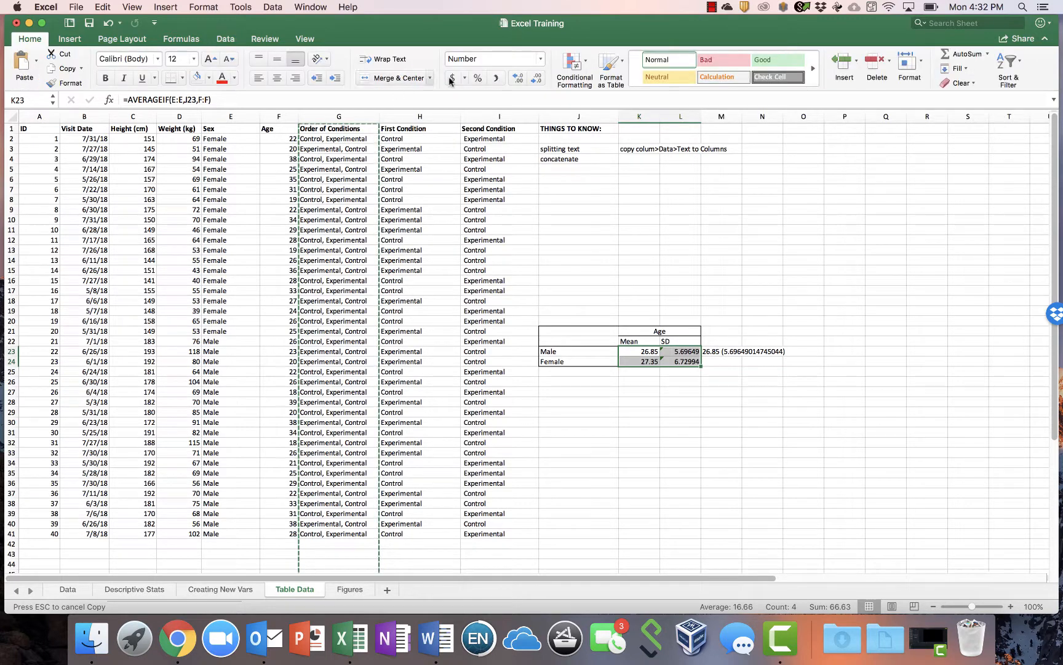
{"action": "left_click", "coordinate": [535, 82]}
{"action": "left_click", "coordinate": [535, 82]}
{"action": "left_click", "coordinate": [536, 82]}
{"action": "left_click", "coordinate": [535, 82]}
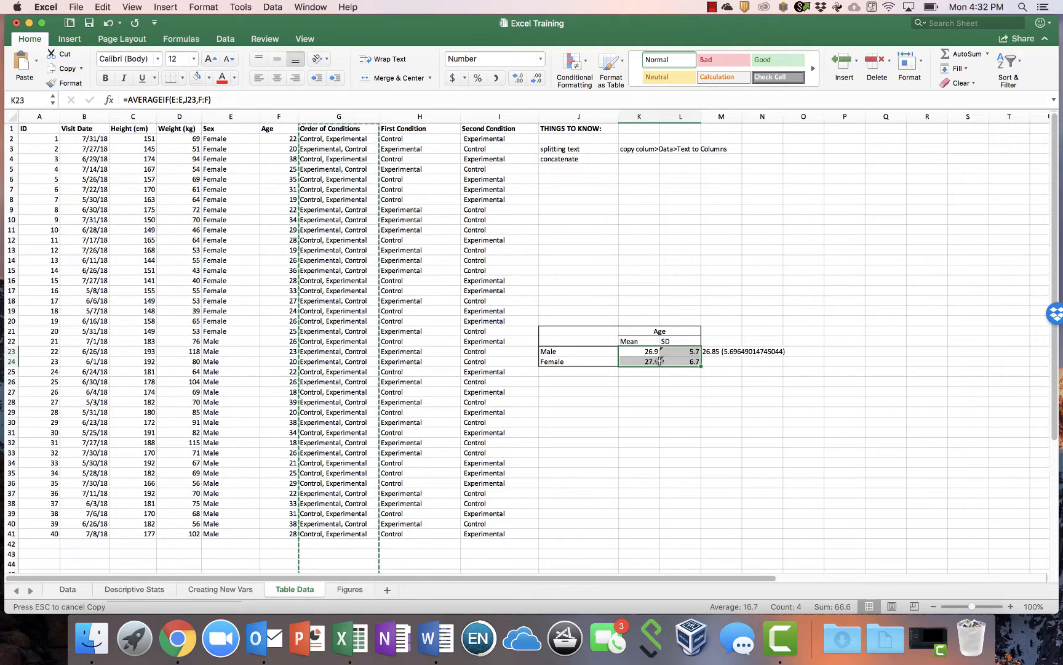
Round both values to one decimal in M23 with =CONCATENATE((ROUND(K23,1))," (",(ROUND(L23,1)),")").
{"action": "left_click", "coordinate": [722, 351]}
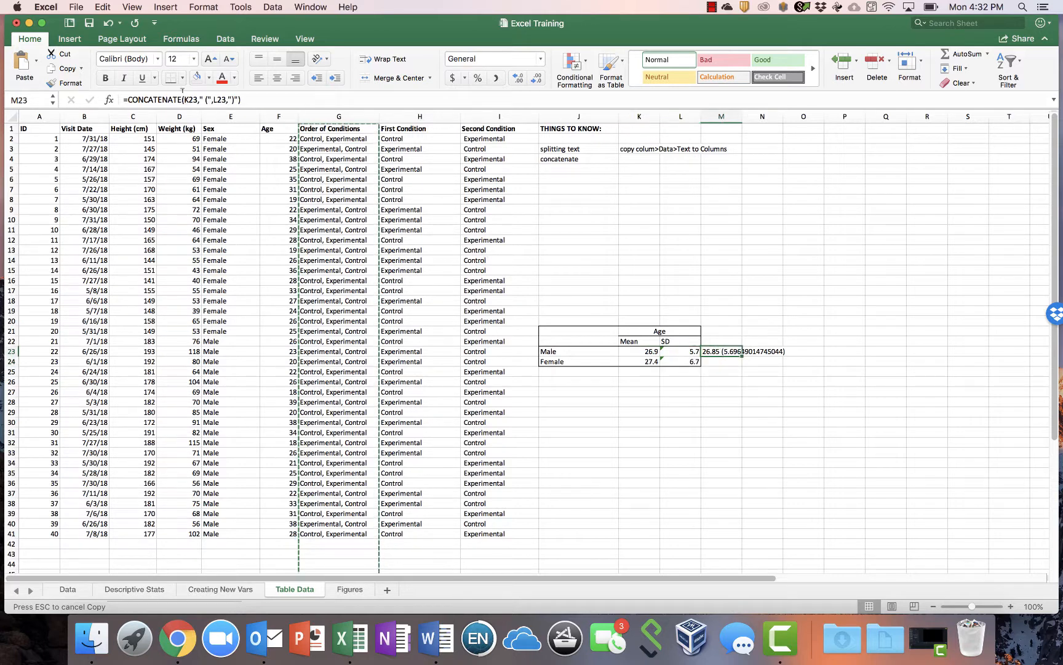
{"action": "left_click", "coordinate": [182, 100]}
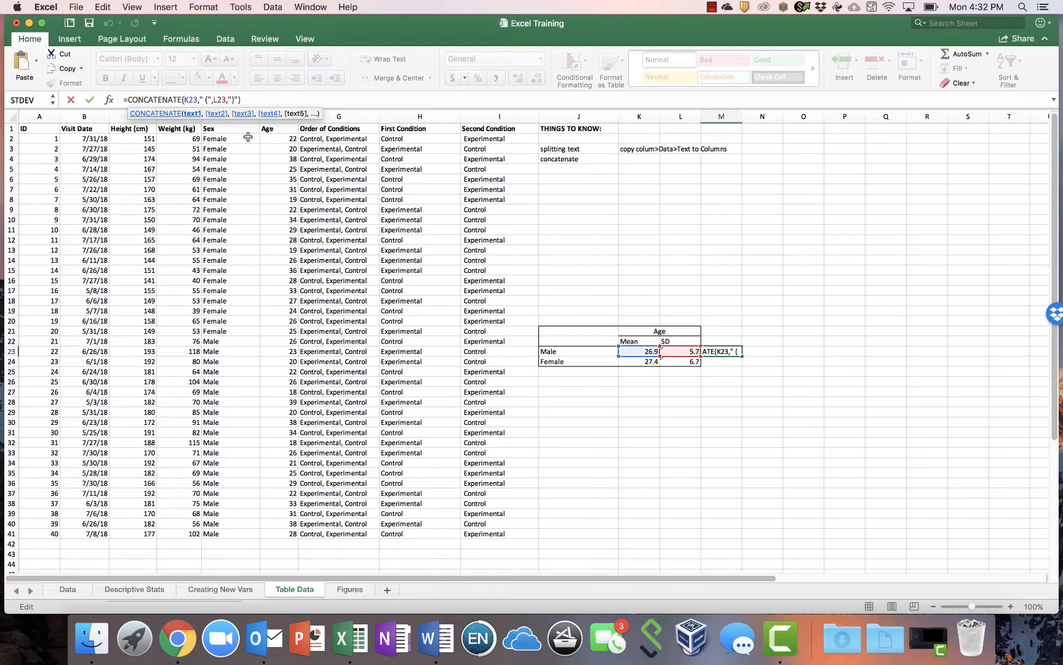
{"action": "type", "text": "("}
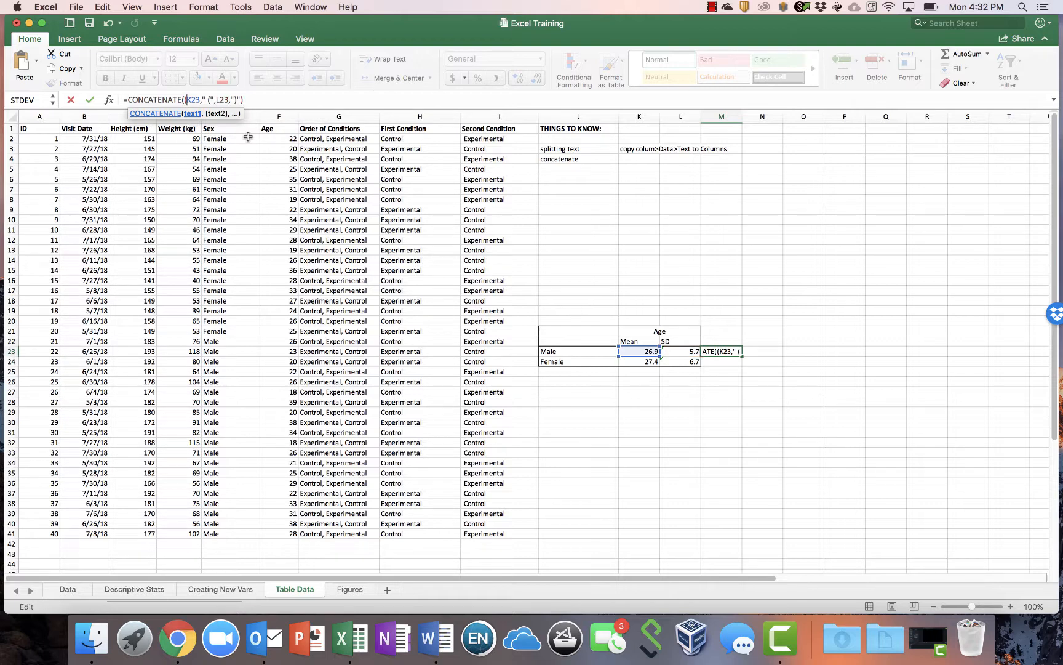
{"action": "type", "text": "round"}
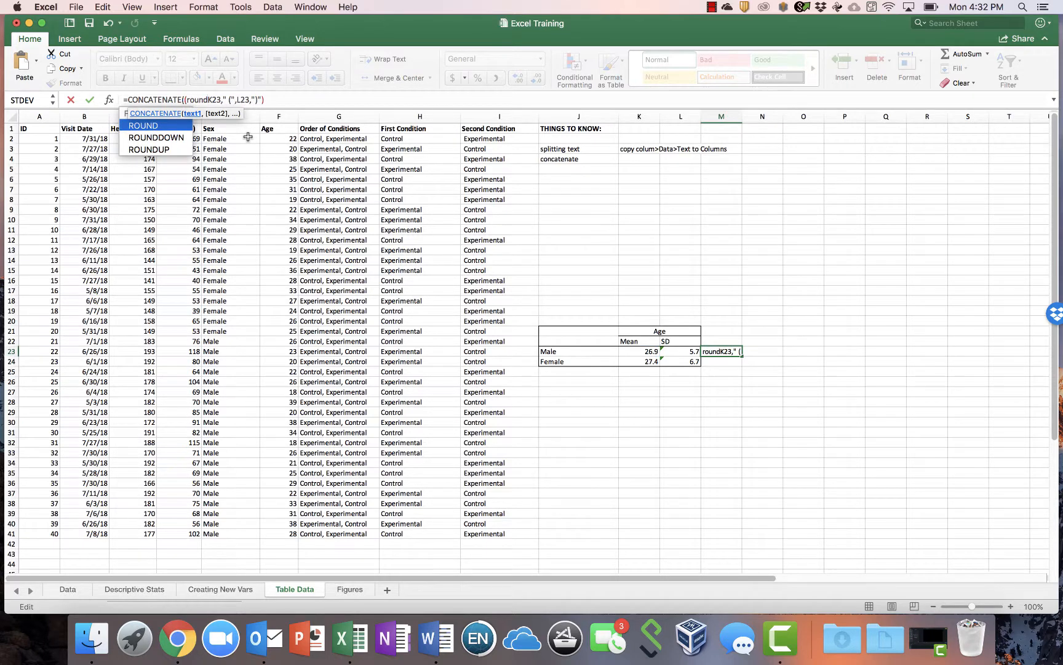
{"action": "type", "text": "("}
{"action": "key", "text": "Right"}
{"action": "key", "text": "Right"}
{"action": "key", "text": "Right"}
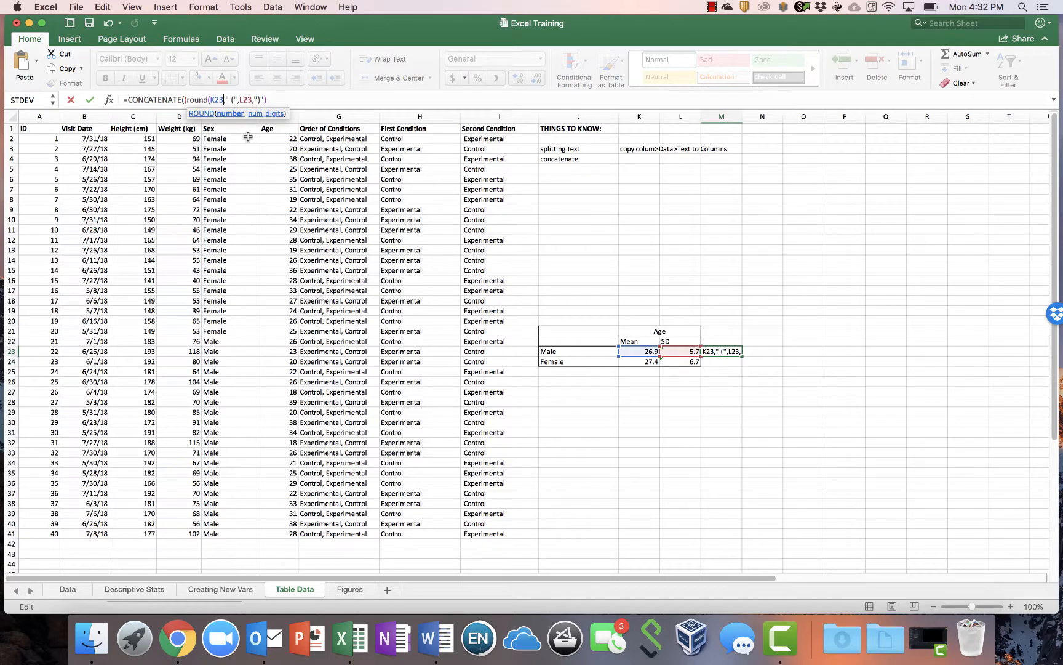
{"action": "type", "text": ",1),"}
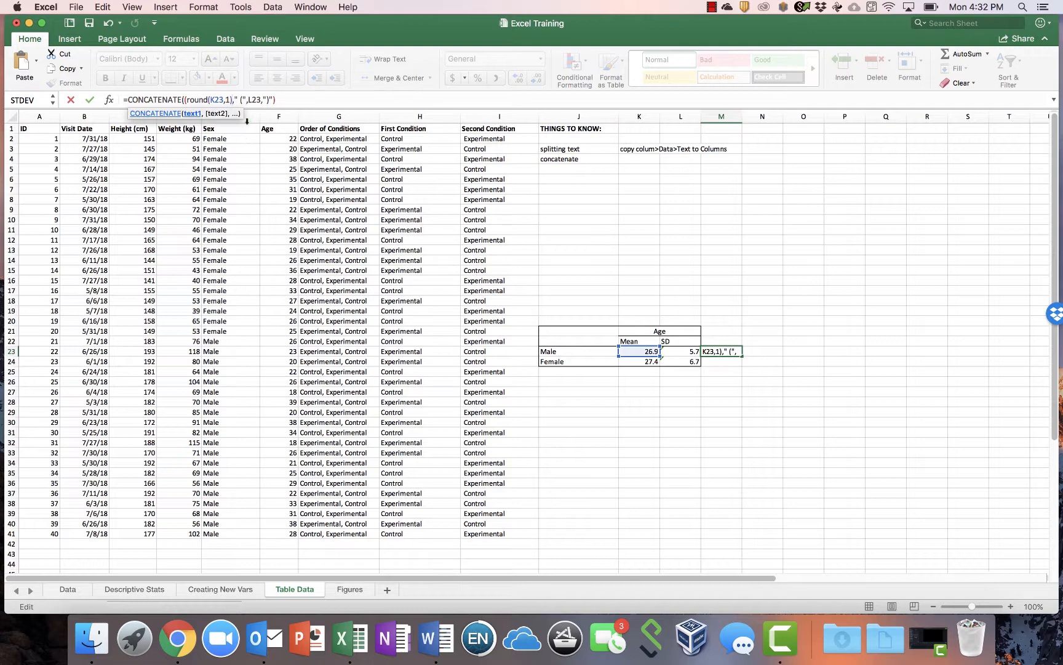
{"action": "type", "text": "\" "}
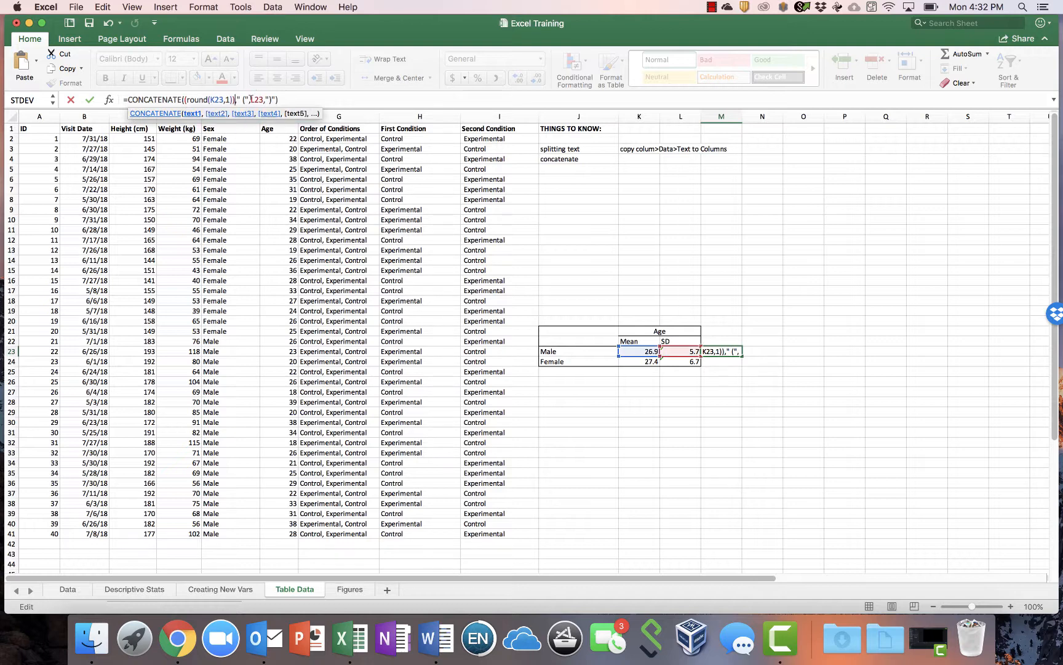
{"action": "type", "text": "(\",(round(L23"}
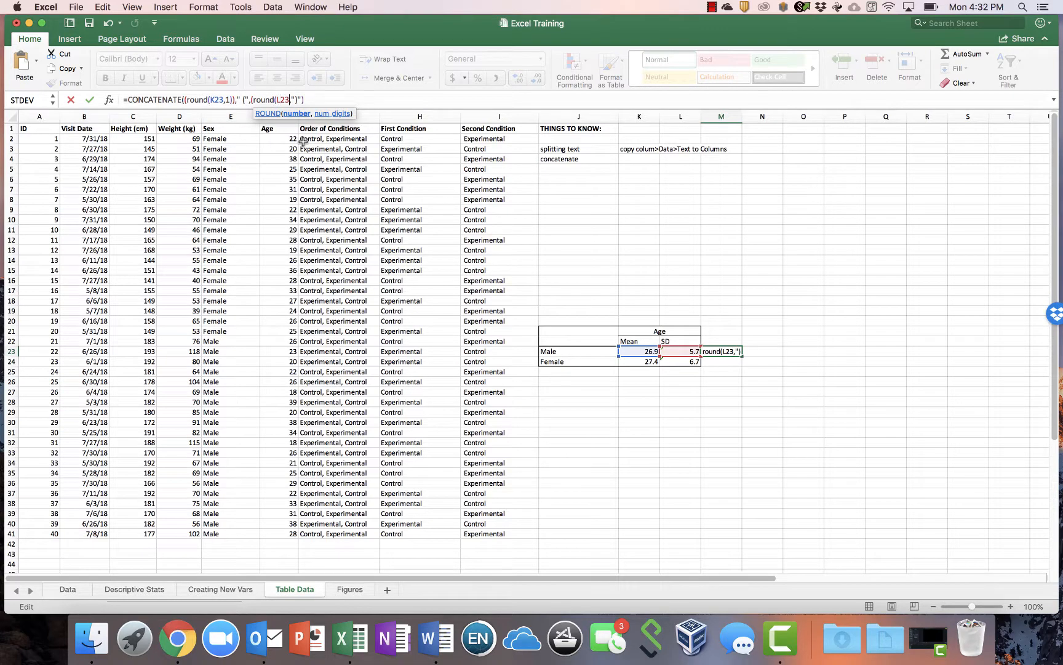
{"action": "type", "text": ",1))"}
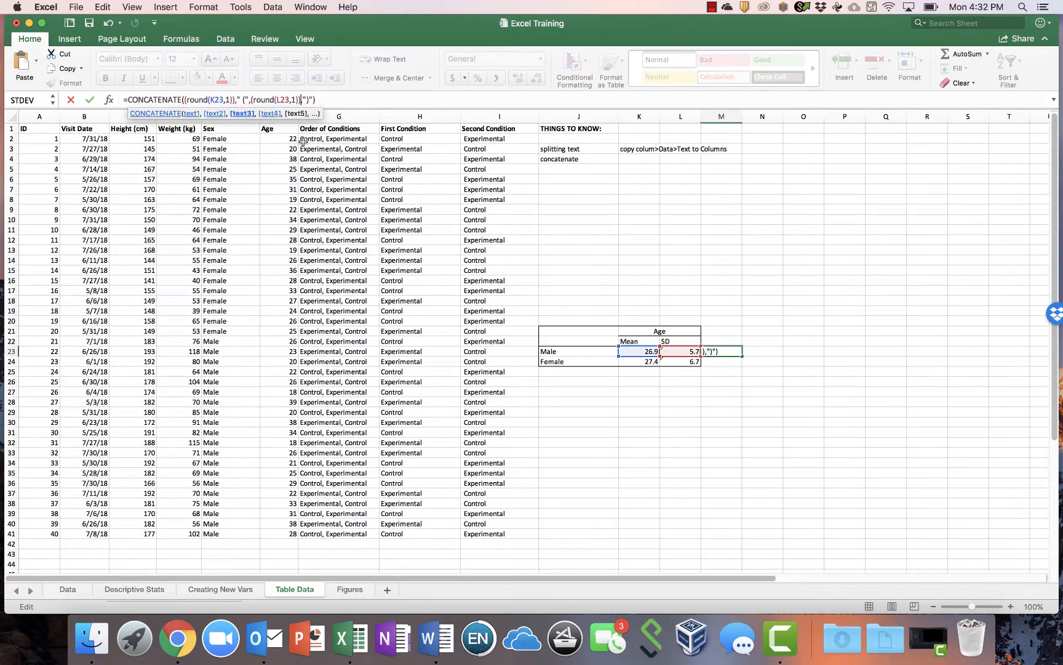
{"action": "key", "text": "Return"}
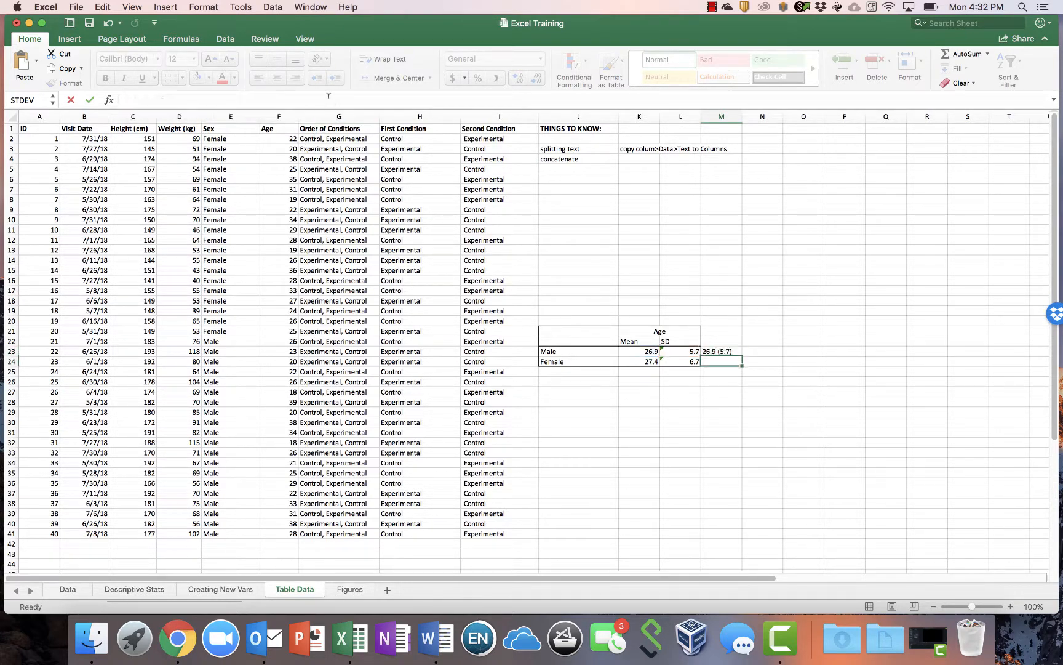
Change the number of digits to 2 in both ROUND functions of the M23 formula.
{"action": "left_click", "coordinate": [736, 352]}
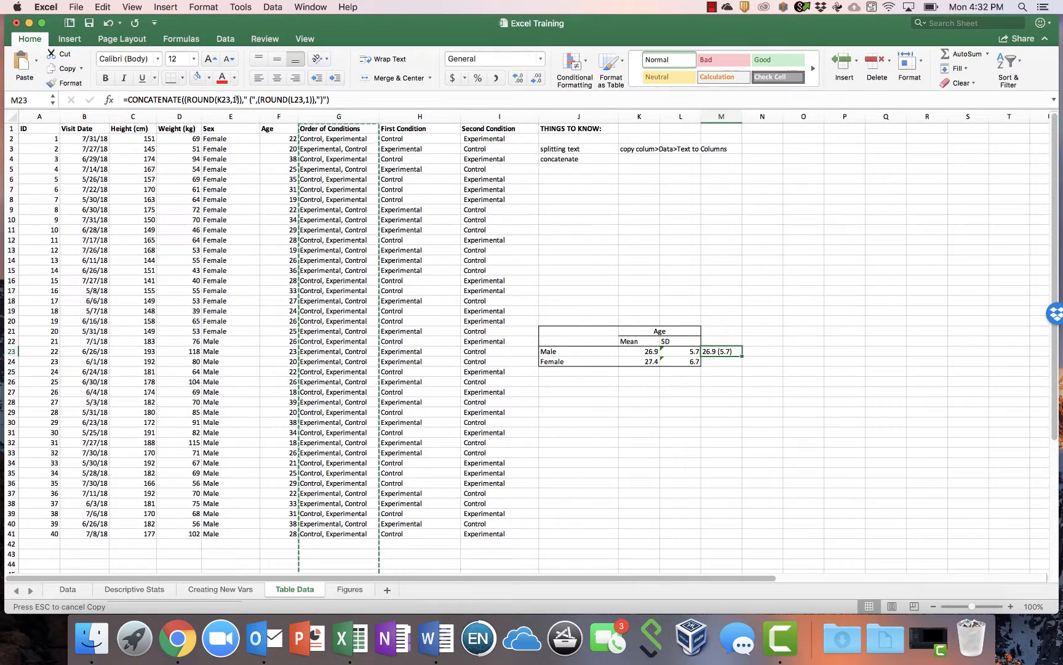
{"action": "left_click_drag", "start_coordinate": [233, 100], "coordinate": [236, 99]}
{"action": "type", "text": "2"}
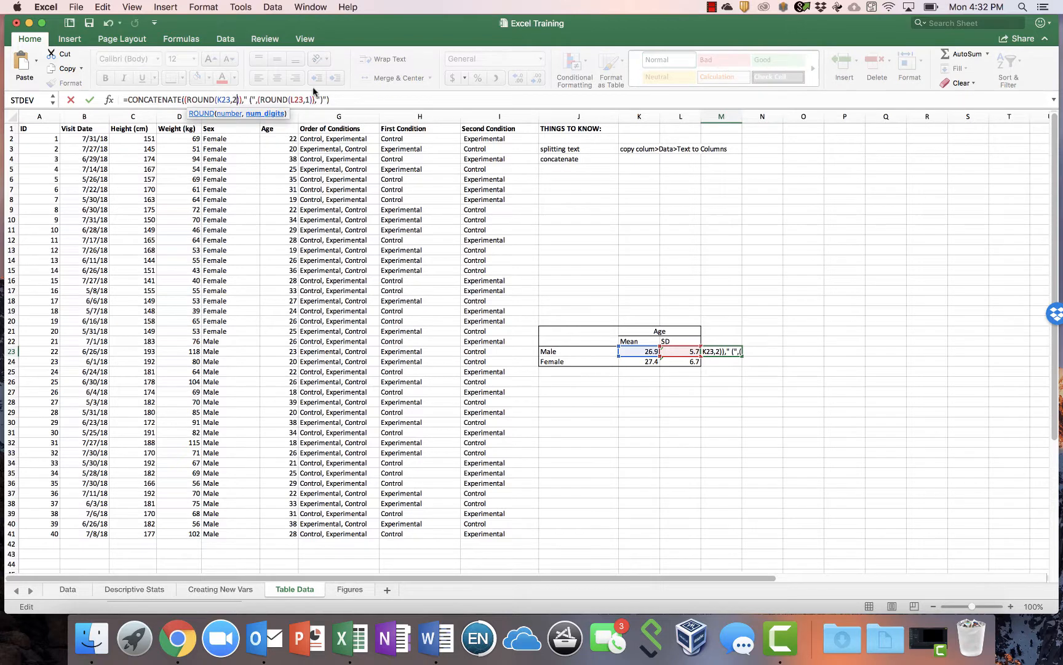
{"action": "key", "text": "Return"}
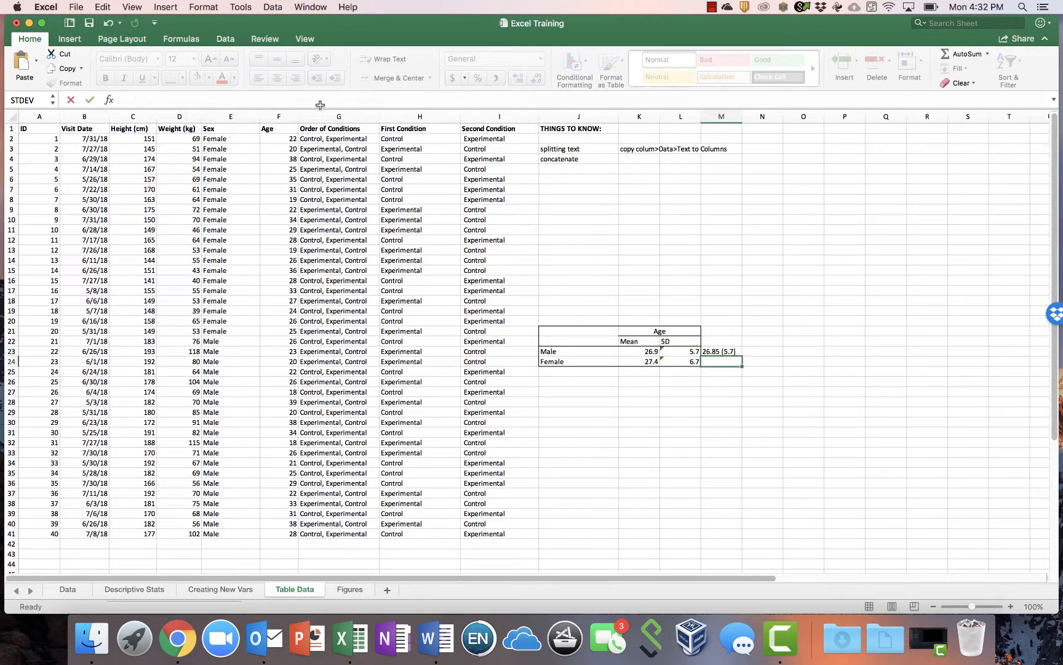
{"action": "left_click", "coordinate": [729, 352]}
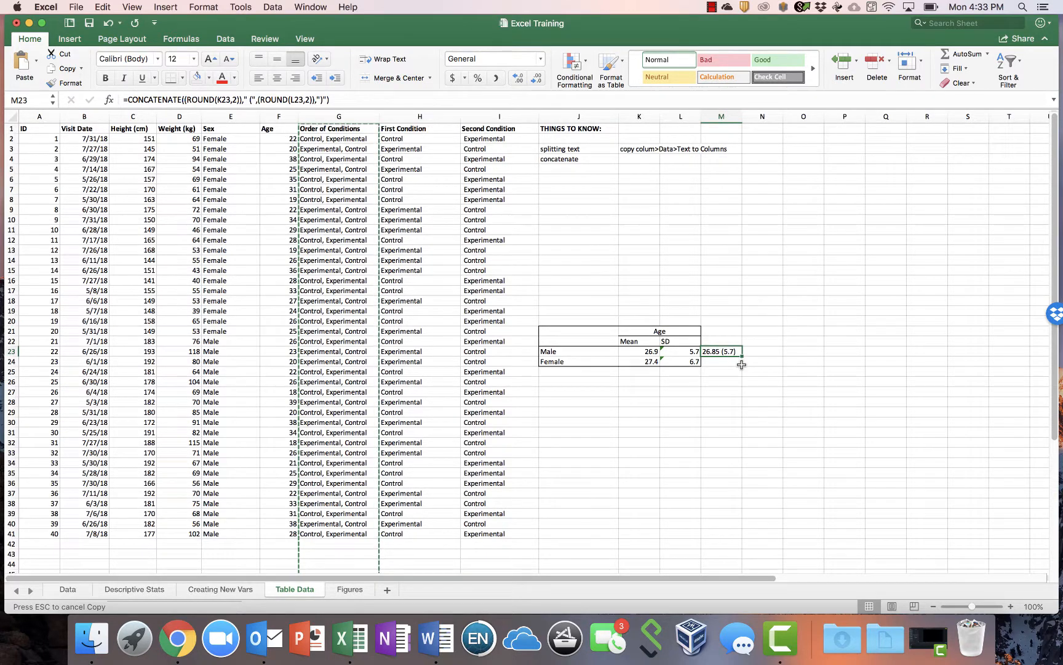
Set the number of digits back to 1 in both ROUND functions of the M23 formula.
{"action": "left_click", "coordinate": [237, 97]}
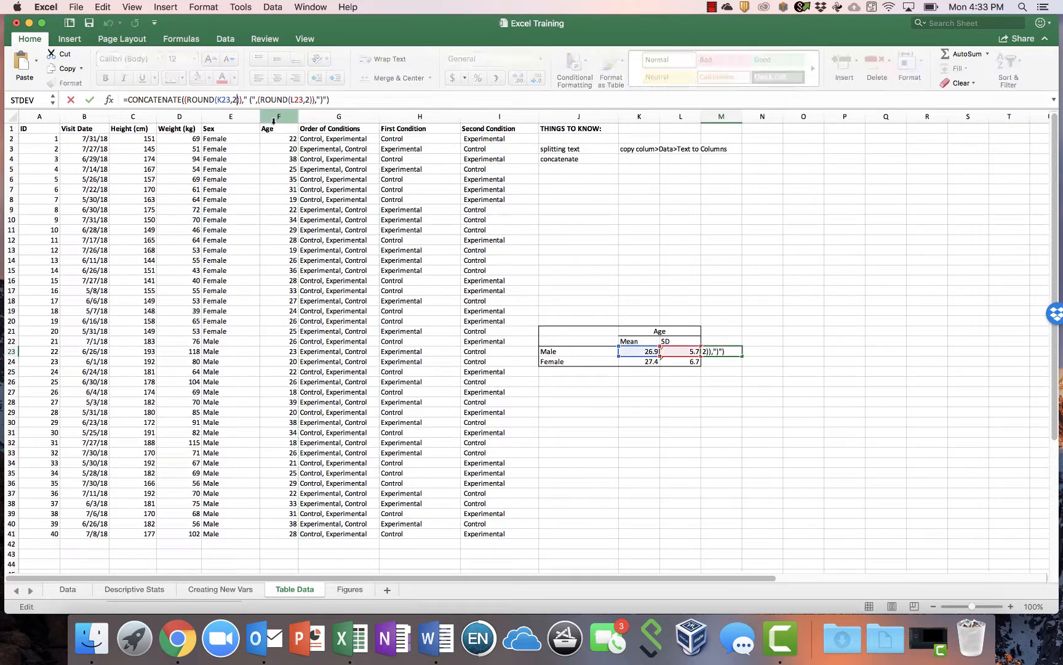
{"action": "key", "text": "BackSpace"}
{"action": "type", "text": "1"}
{"action": "key", "text": "BackSpace"}
{"action": "type", "text": "1"}
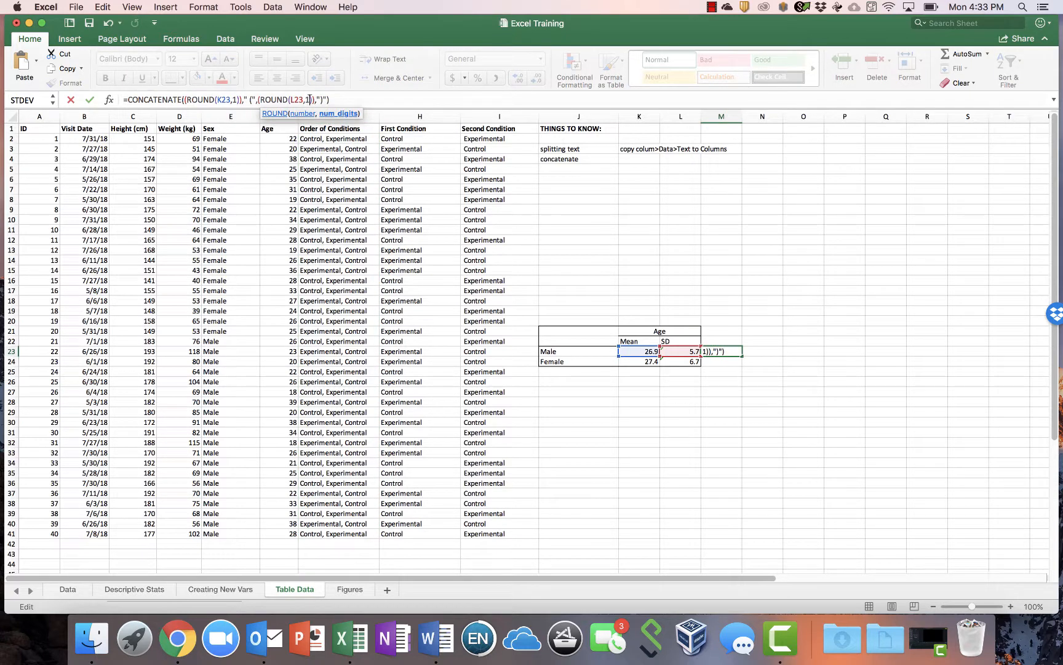
{"action": "key", "text": "Return"}
Copy the M23 formula to M24 for the Female row and check its cell references.
{"action": "key", "text": "super+c"}
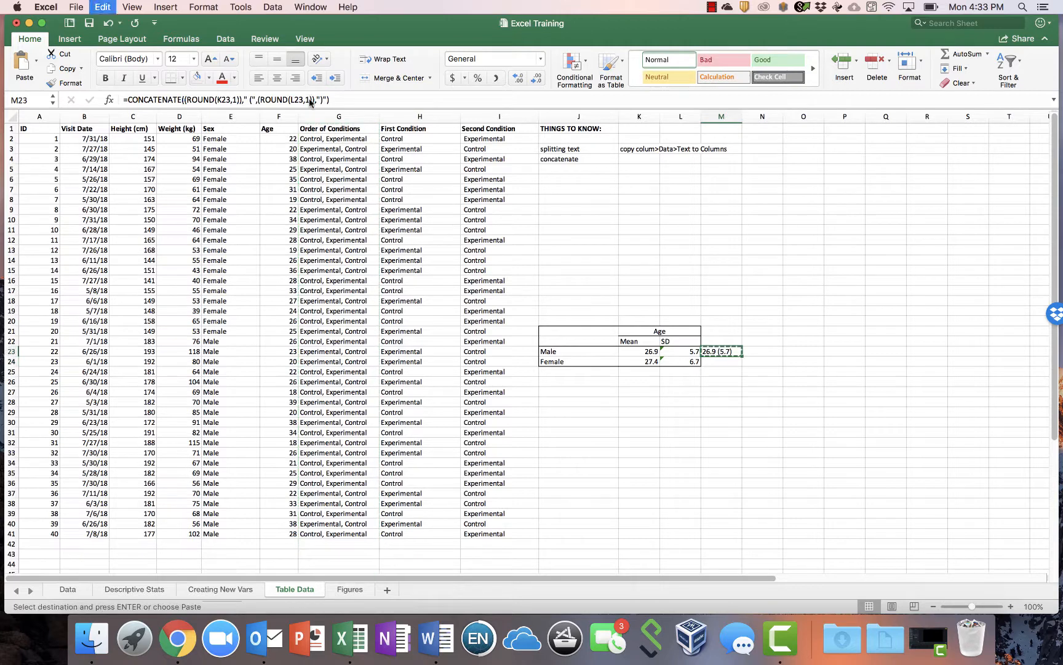
{"action": "left_click", "coordinate": [725, 362]}
{"action": "key", "text": "super+v"}
{"action": "double_click", "coordinate": [731, 363]}
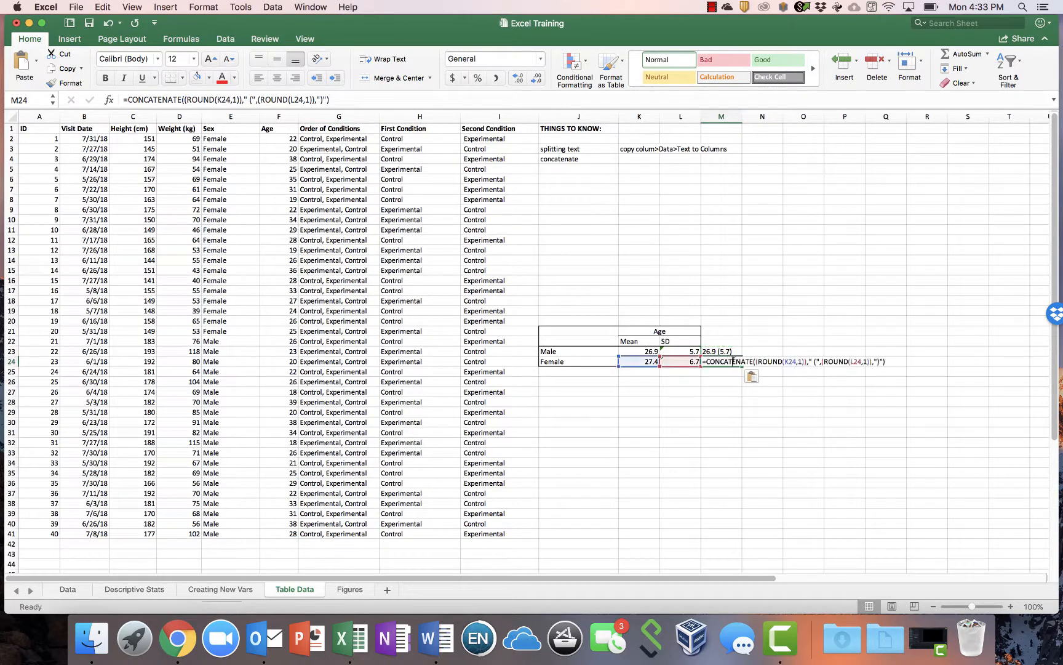
{"action": "key", "text": "Return"}
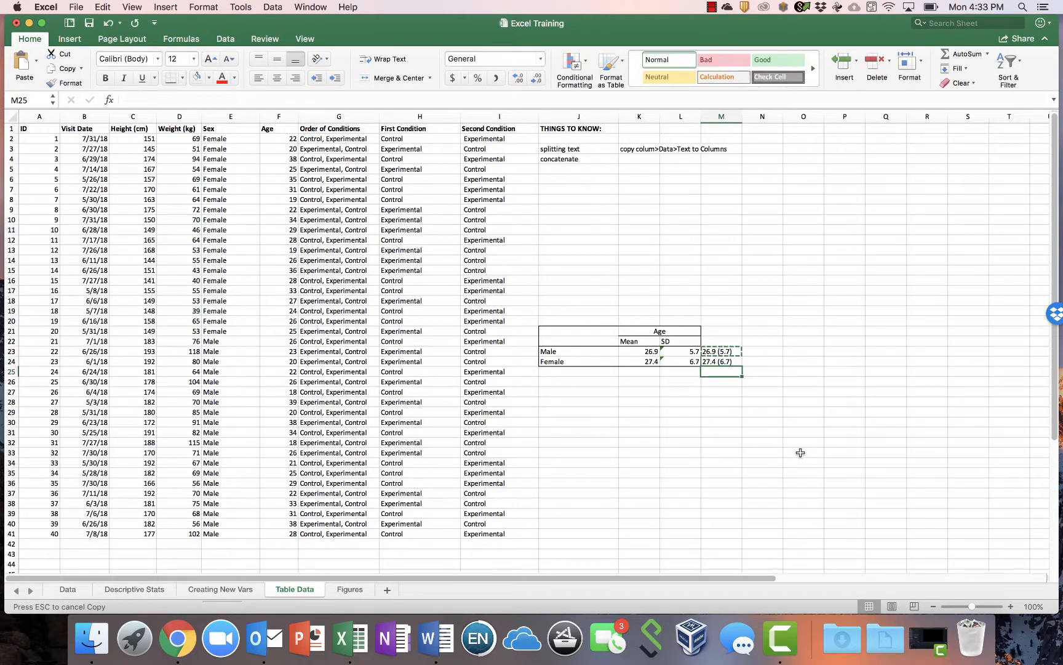